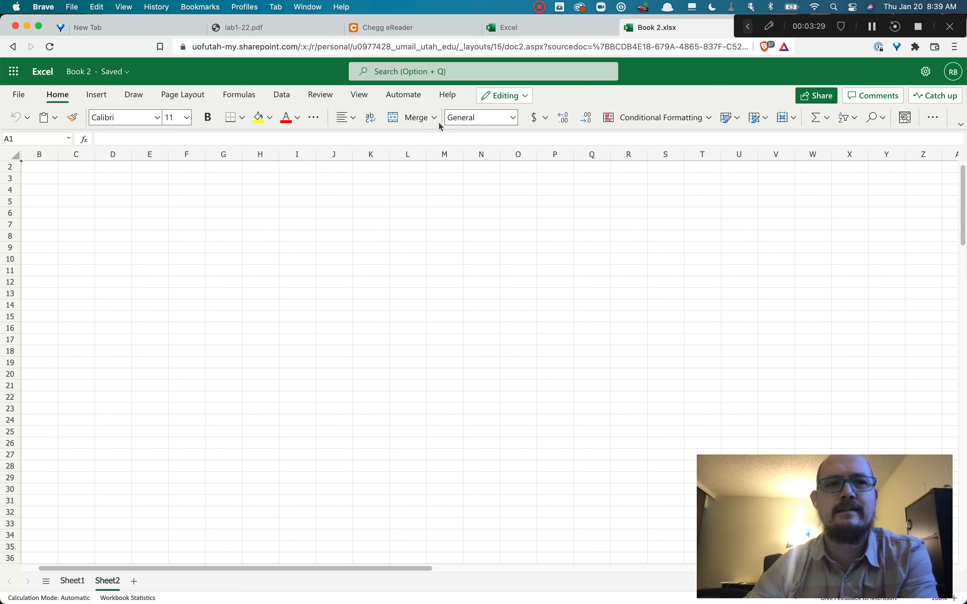
Enter the column headers I0 in B2 and I1 in C2
click(53, 169)
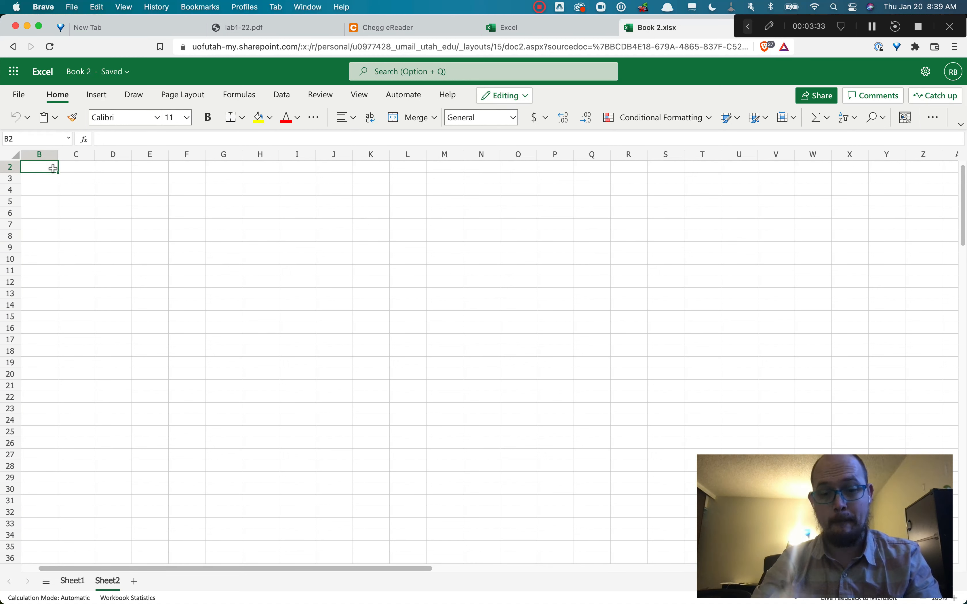
text(10)
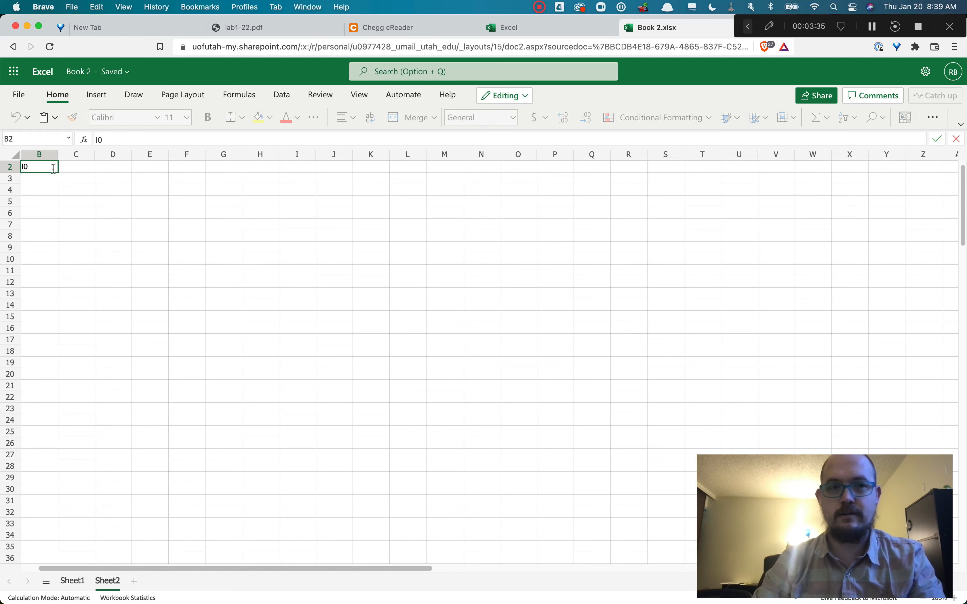
key(Tab)
text(11)
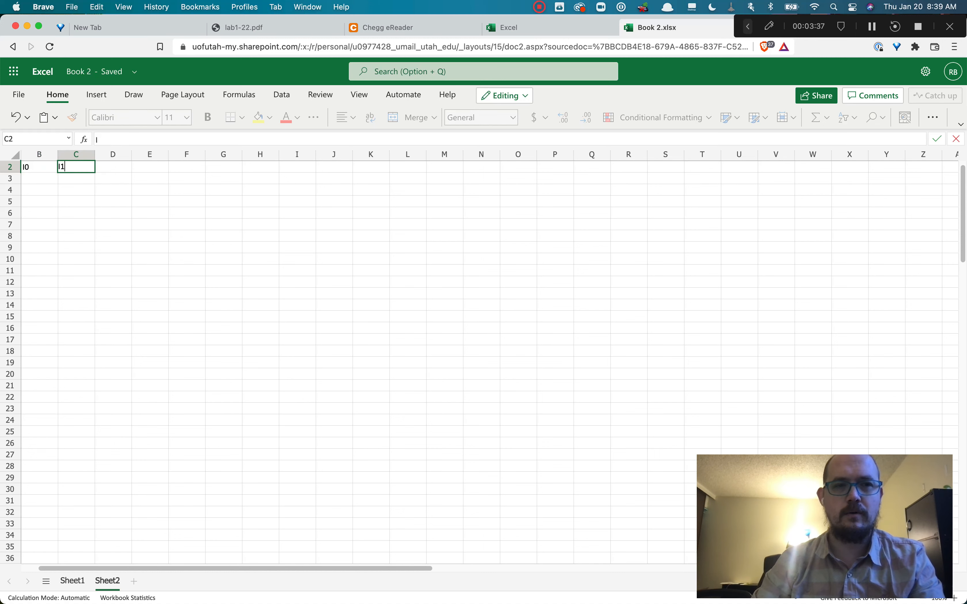
key(Tab)
Enter the headers A0, A1, B0, B1, F0 and F1 across cells D2 to I2
text(A0)
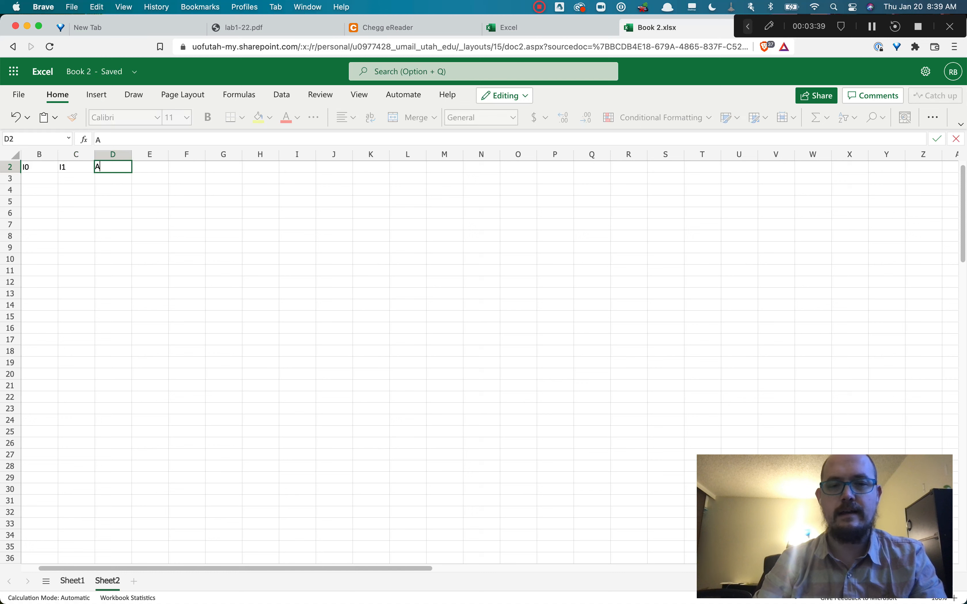
key(Tab)
text(A1)
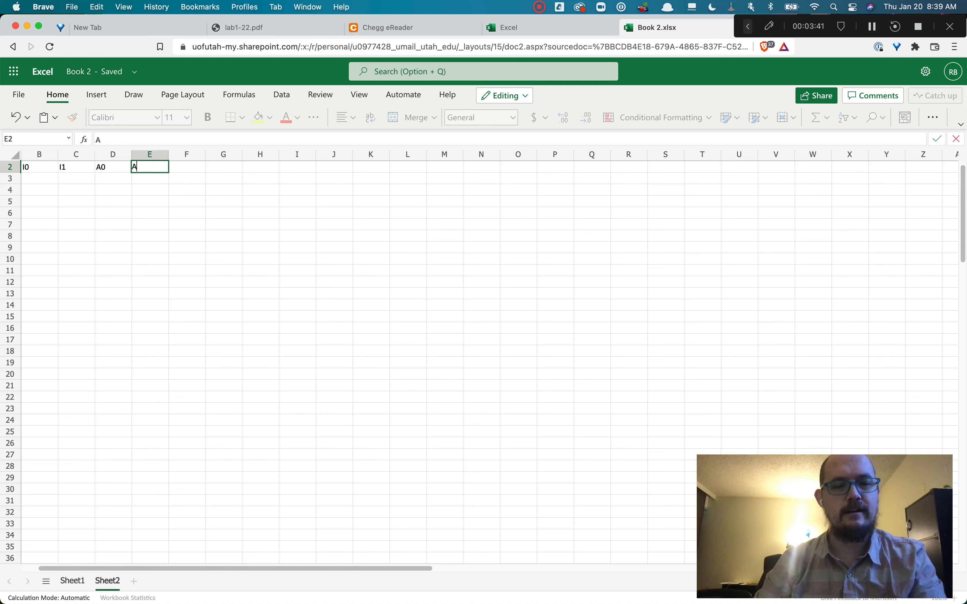
key(Tab)
text(B0)
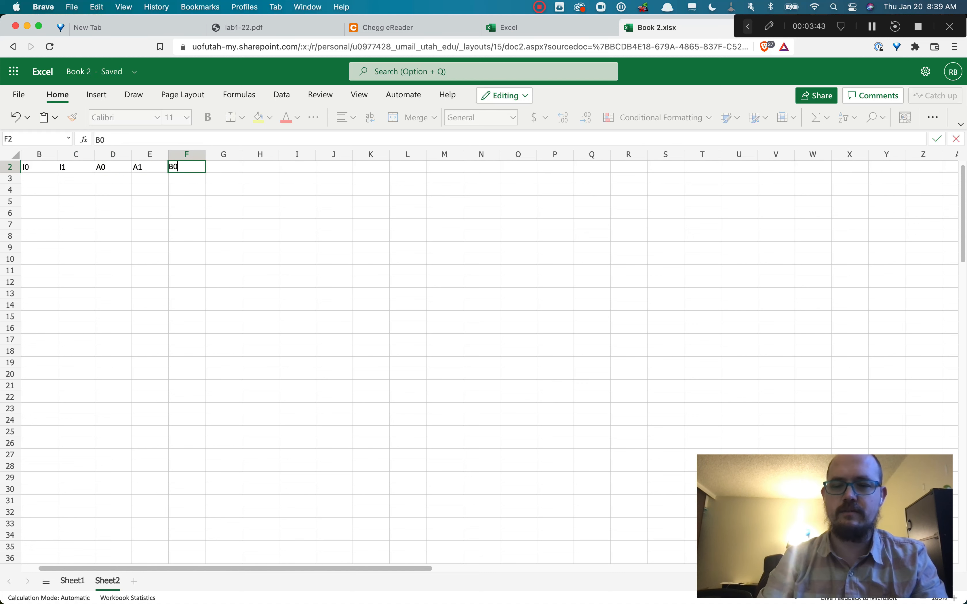
key(Tab)
text(B1)
key(Tab)
text(F0)
key(Tab)
text(F1)
key(Tab)
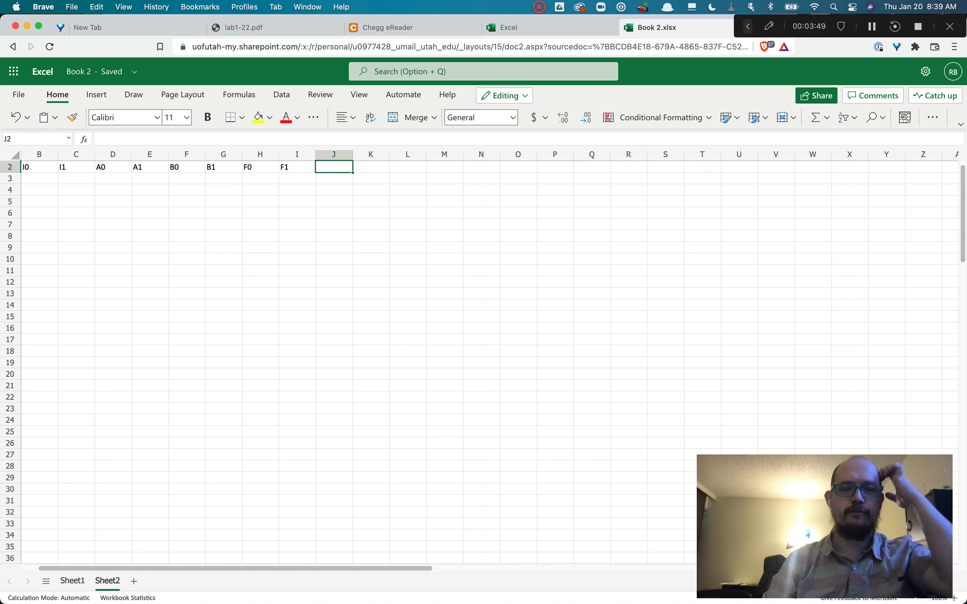
Fill the I0 column with 0 from B3 down to B19
click(33, 175)
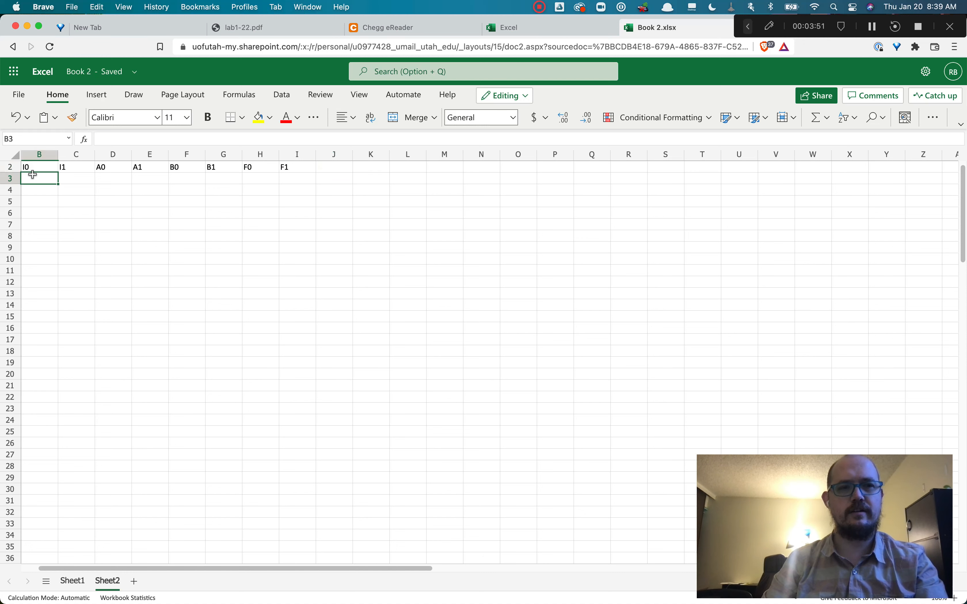
text(0)
key(Return)
text(0)
key(Return)
text(0)
key(Return)
text(0)
key(Return)
text(0)
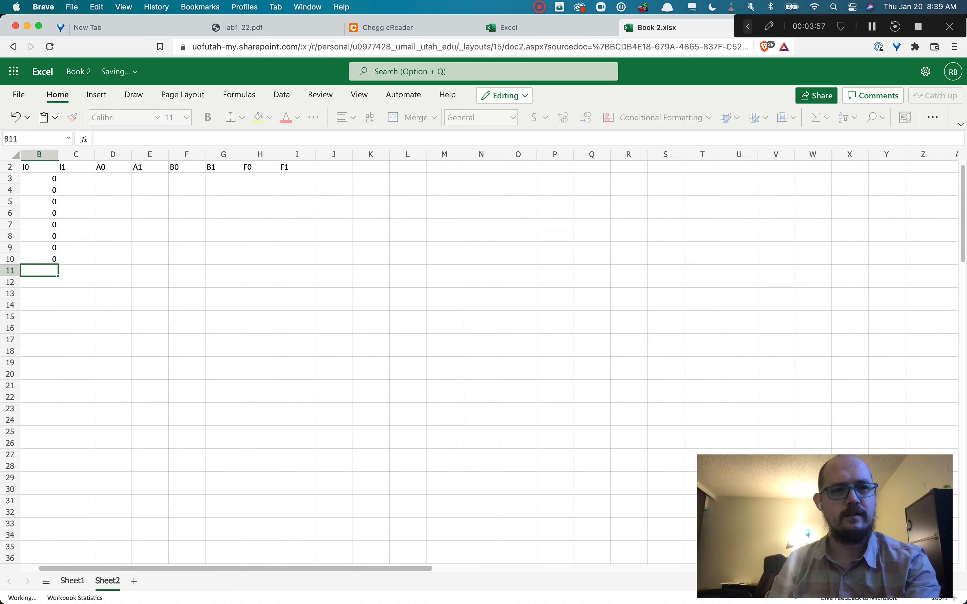
text( 0 0 0 0)
key(Return)
text(0)
key(Return)
text(0)
key(Return)
text(0)
key(Return)
text(0)
key(Return)
text(0)
key(Return)
text(0 0)
key(Return)
text(0)
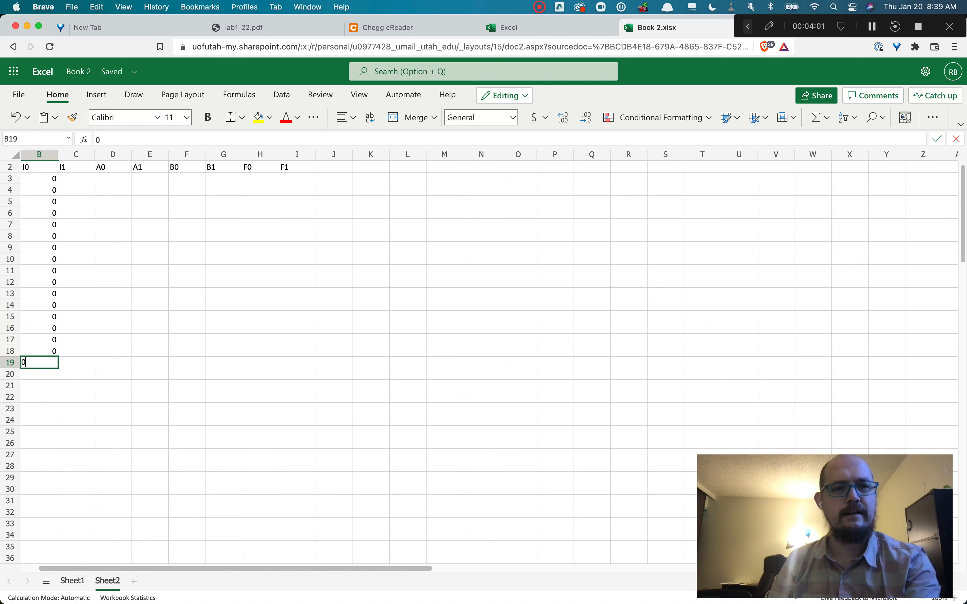
key(Return)
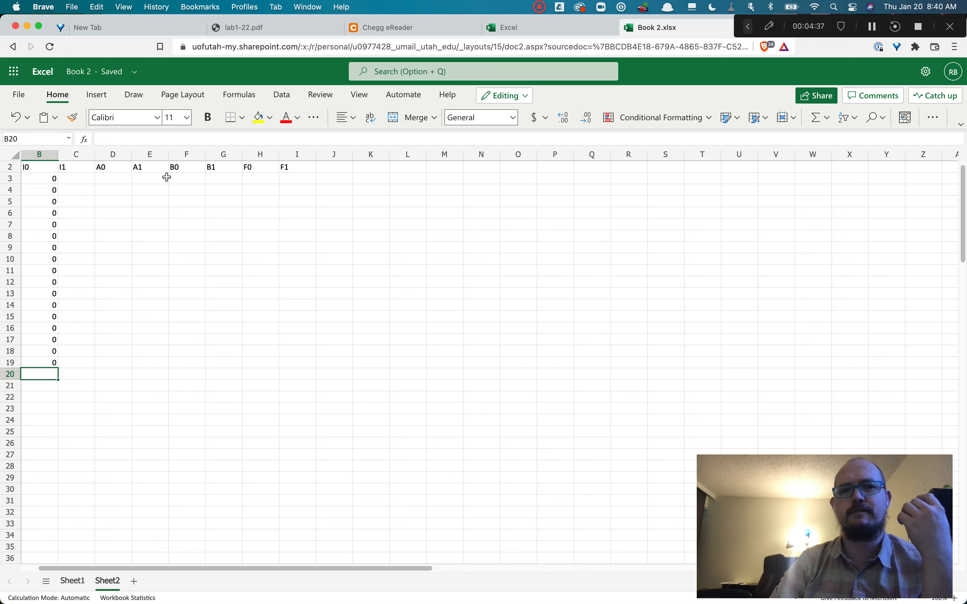
Clear the zeros from B3 to B19 in the I0 column
click(56, 179)
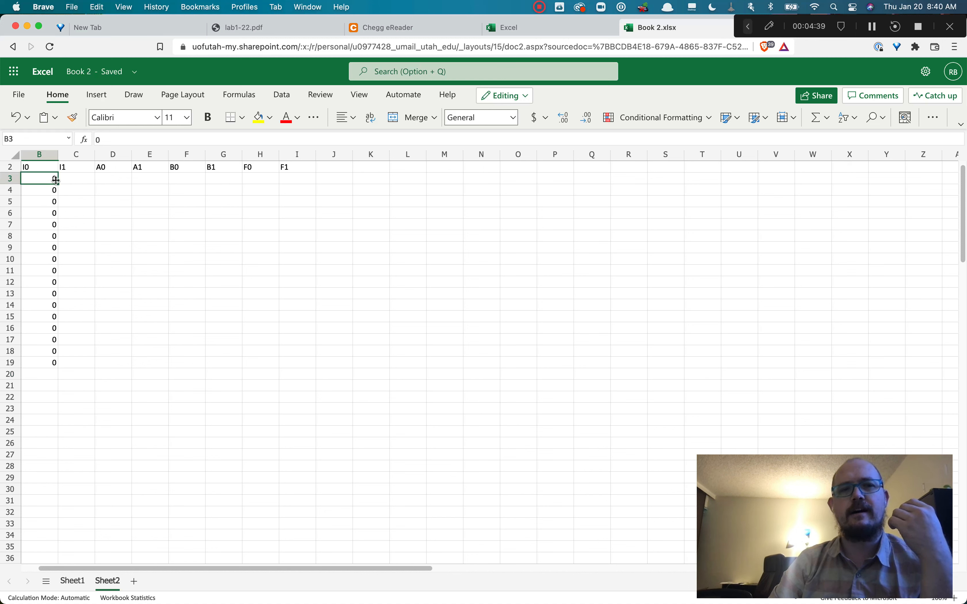
shift+click(56, 367)
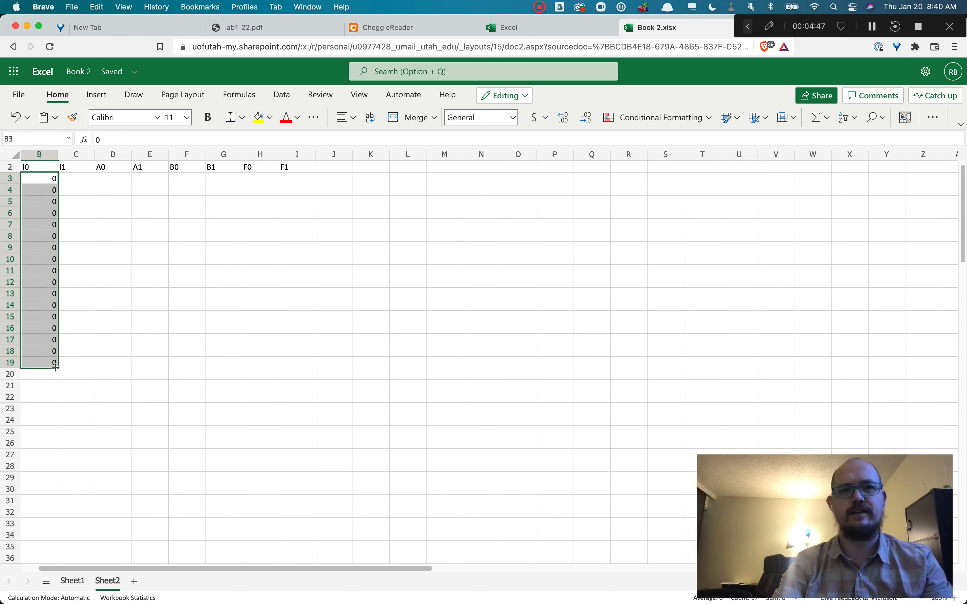
key(Delete)
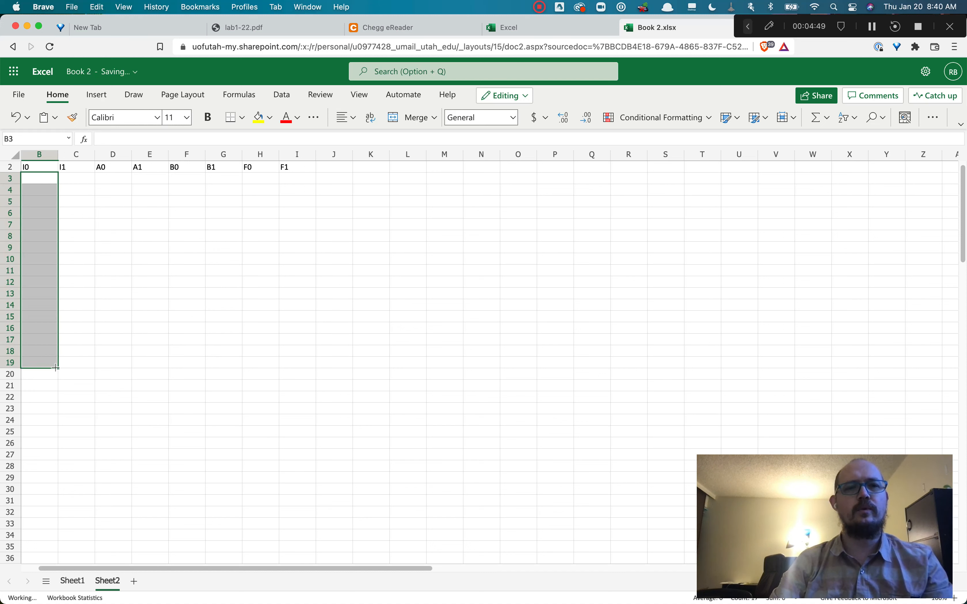
click(101, 249)
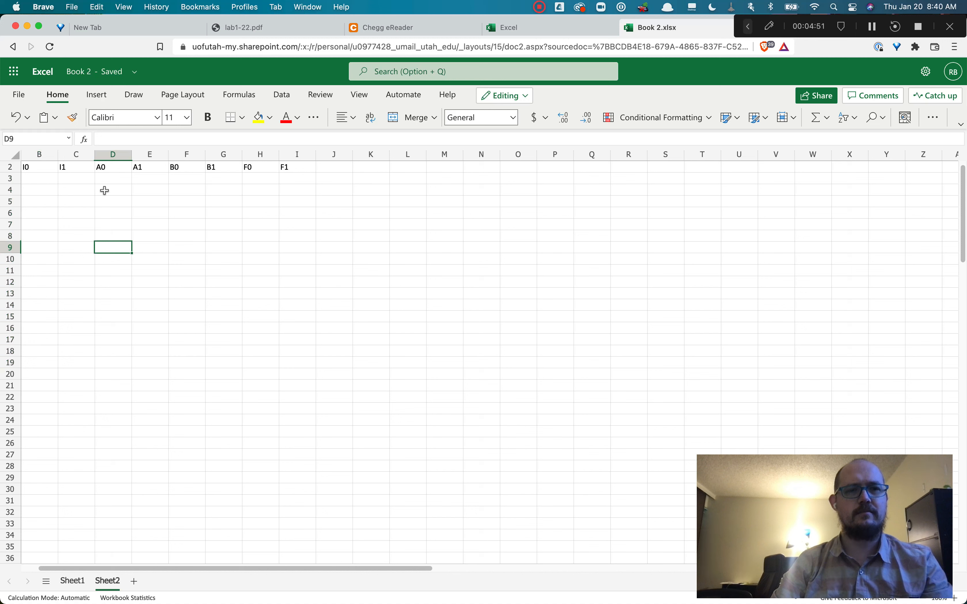
Delete the A0 through F1 headers from cells D2 to I2
click(109, 175)
click(110, 167)
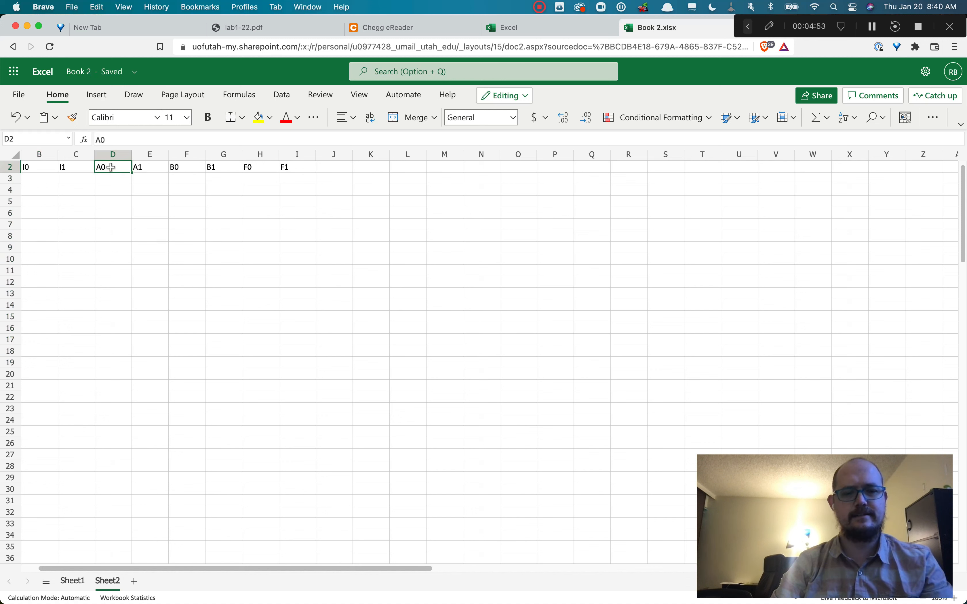
shift+click(283, 168)
key(Delete)
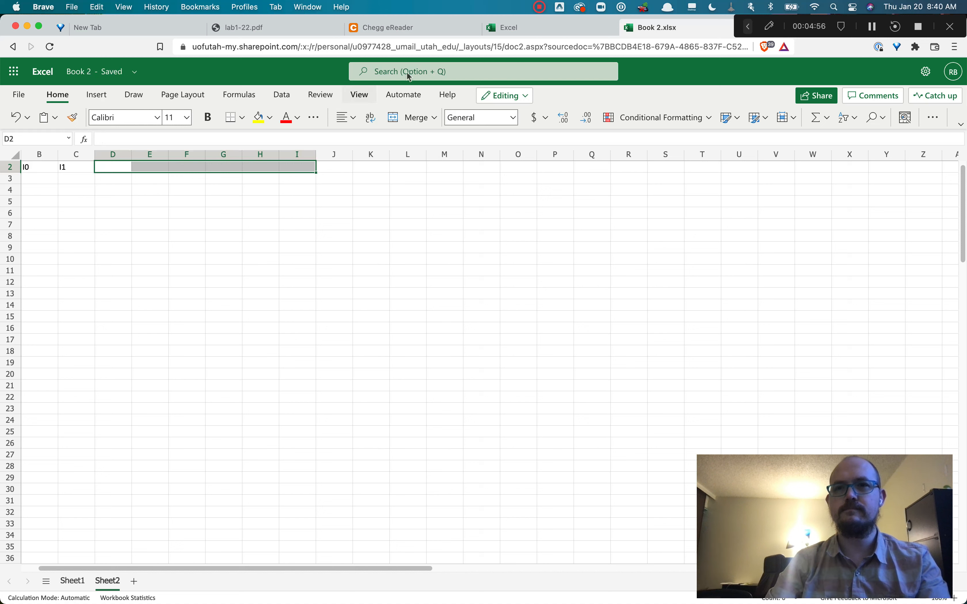
click(115, 167)
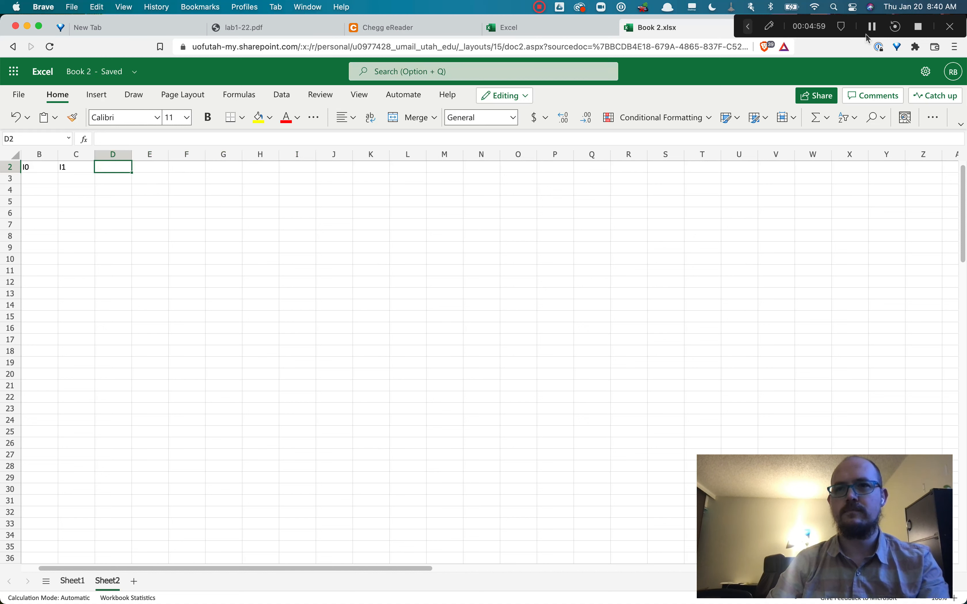
click(875, 28)
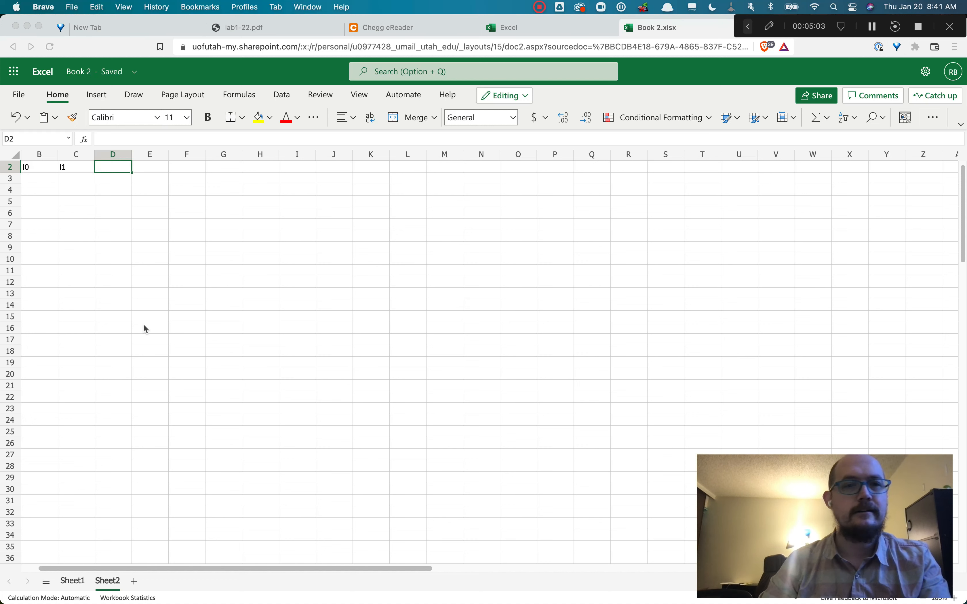
Enter the column header F(a,b) in D2, beside the I1 header
click(118, 169)
text(F)
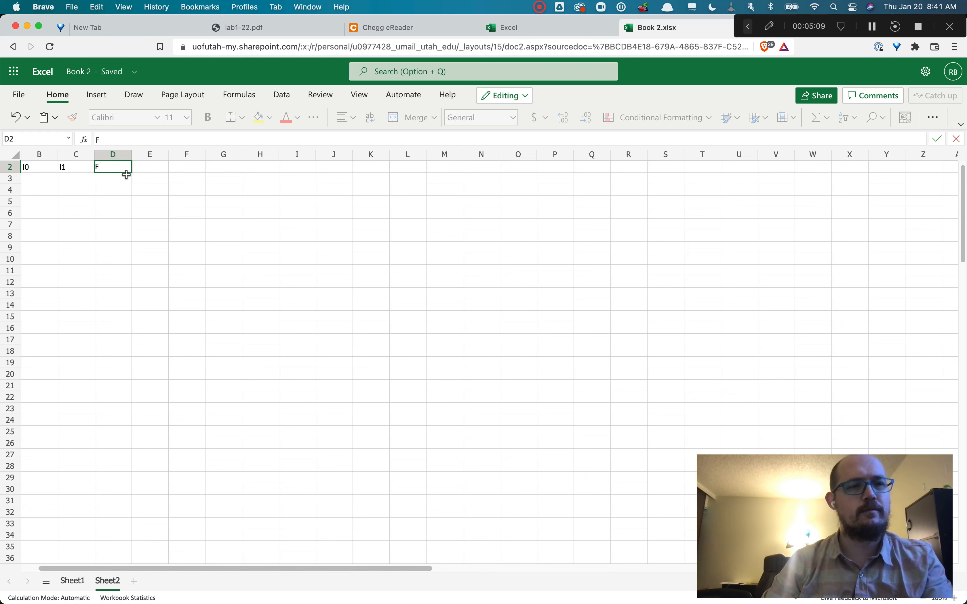
text((a,b)
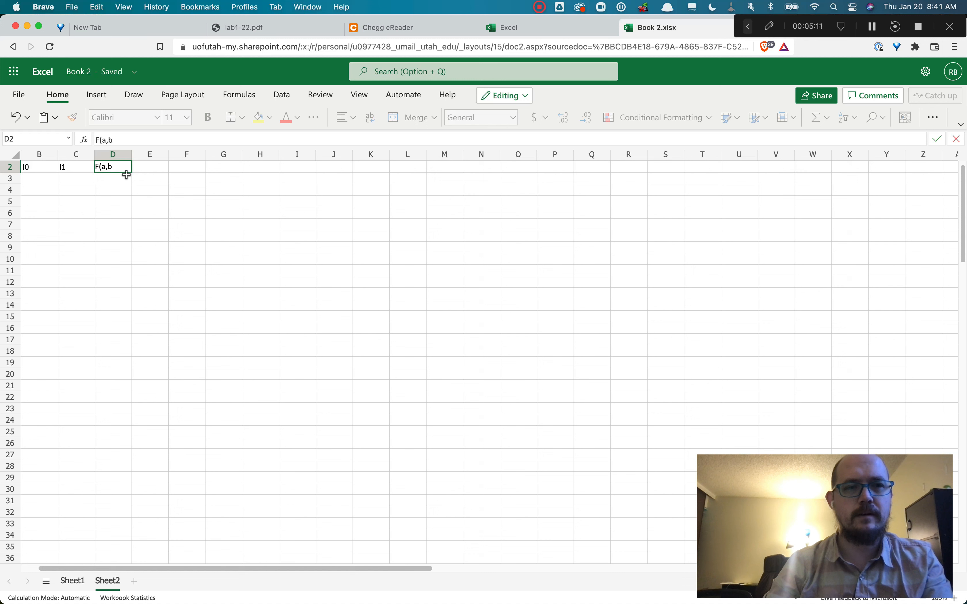
text())
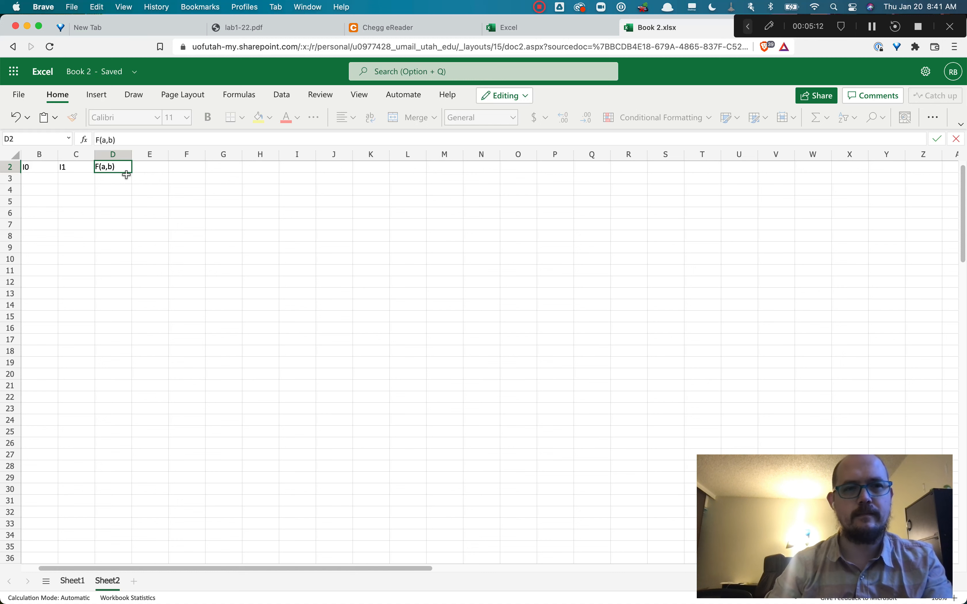
click(143, 198)
Check the control instructions for the two-bit computer in lab1-22.pdf and return to the Book 2.xlsx sheet
click(46, 177)
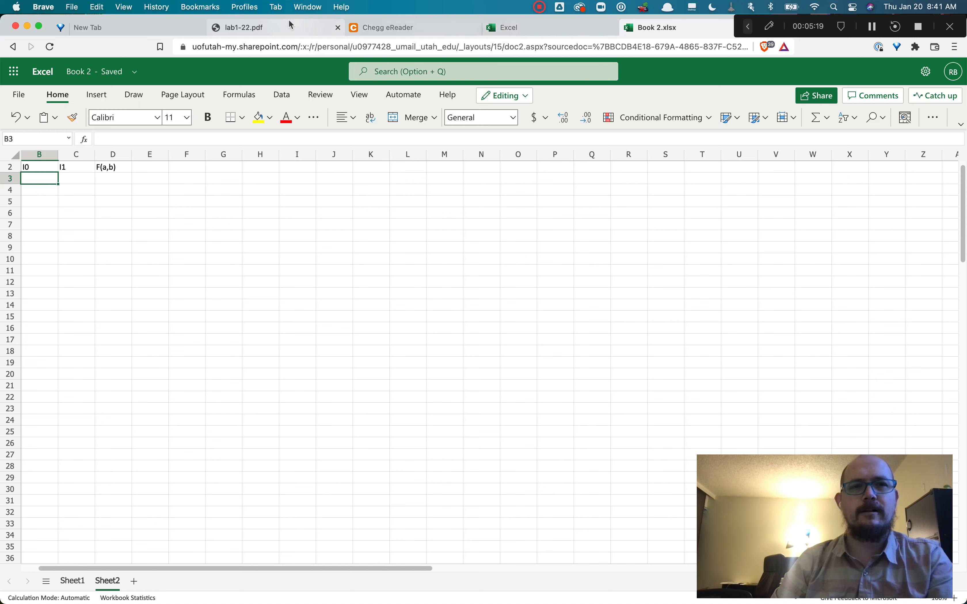
click(286, 27)
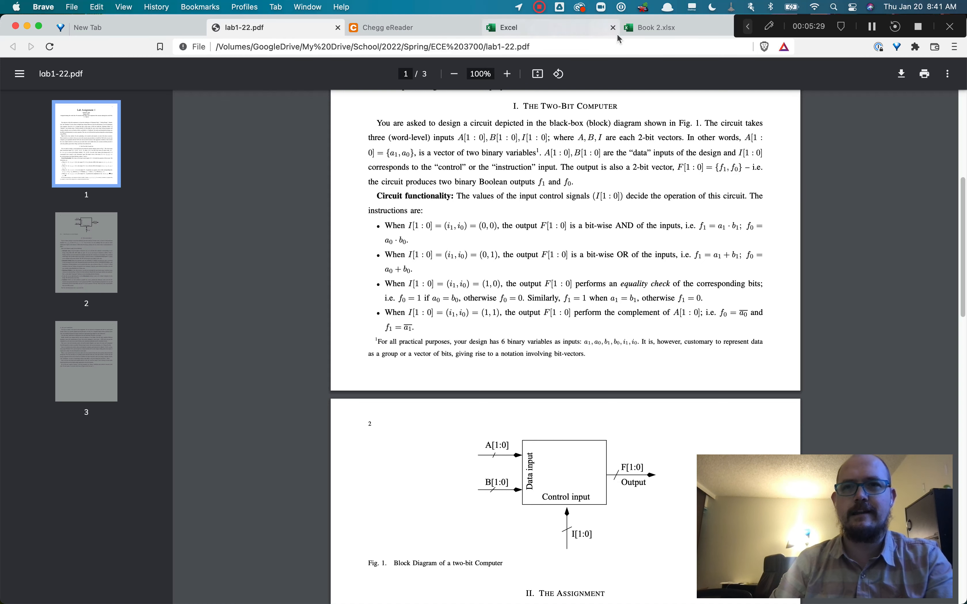
click(639, 33)
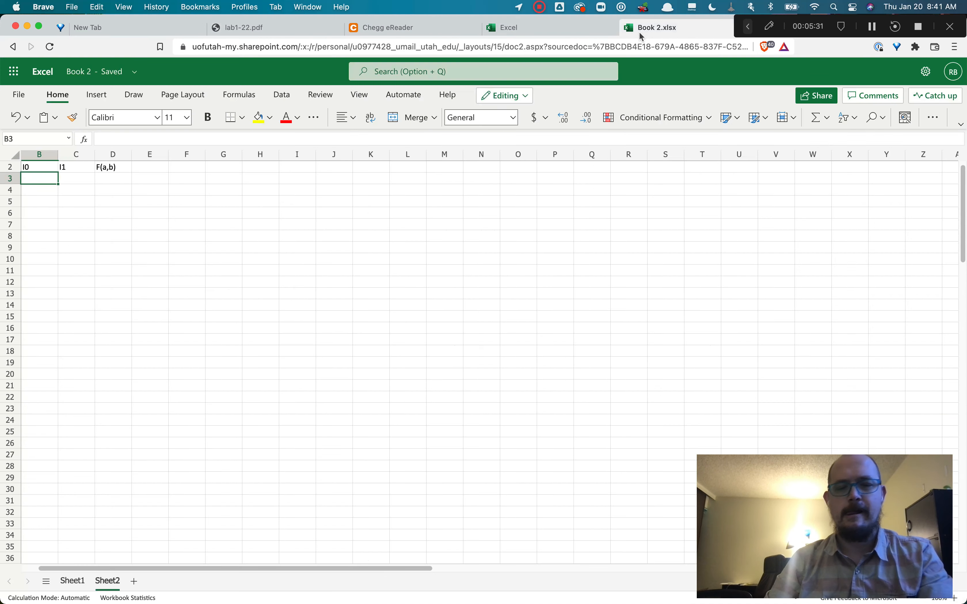
Fill row 3 of the table with 0 for I0, 0 for I1 and a * b for F(a,b)
text(0)
key(Tab)
text(0)
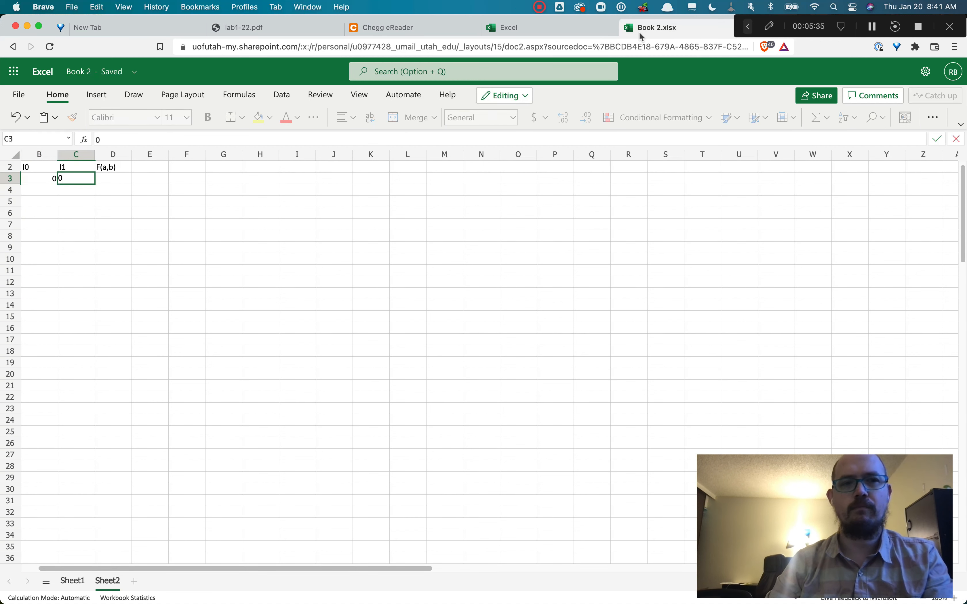
key(Tab)
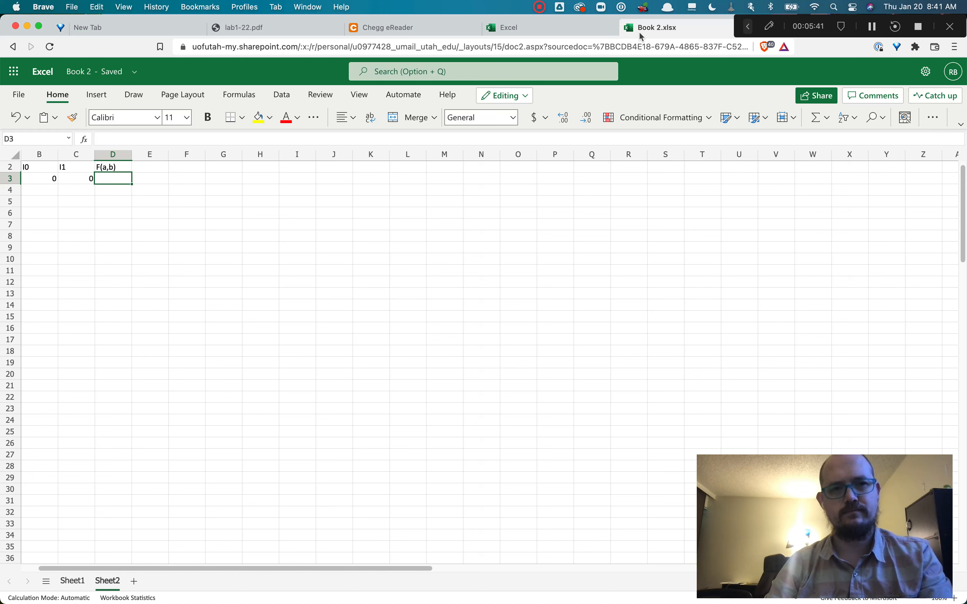
text(F9)
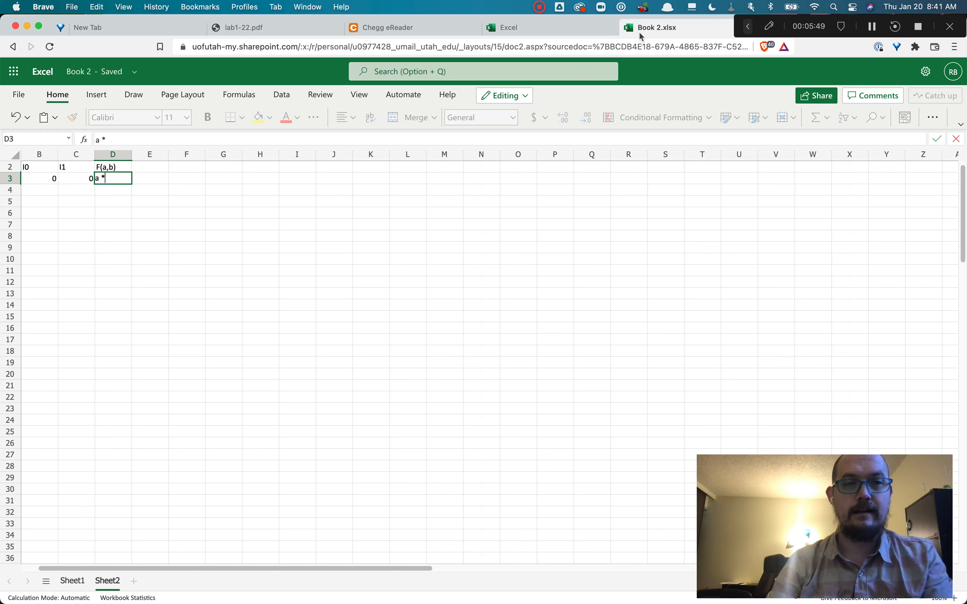
text(b)
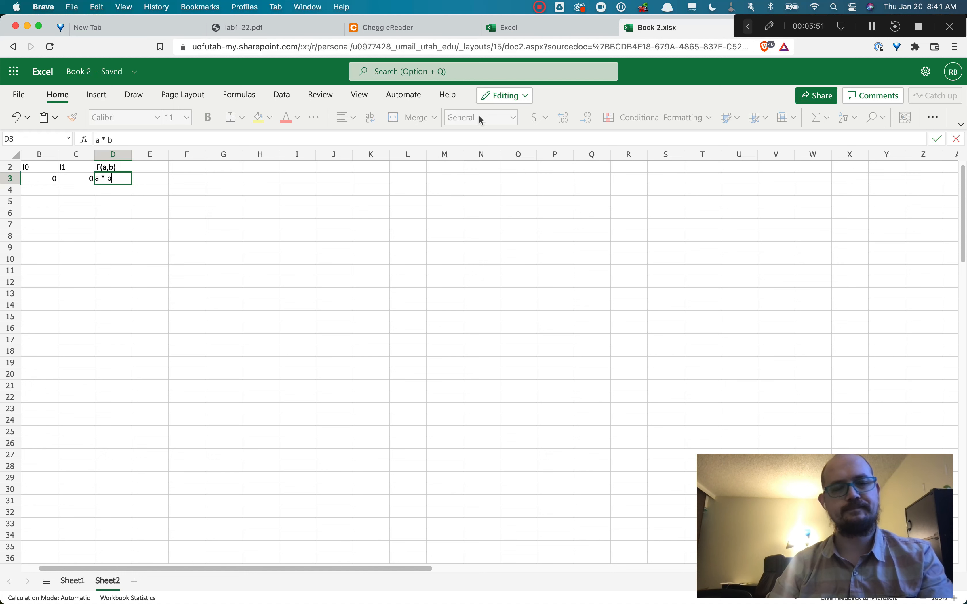
click(215, 201)
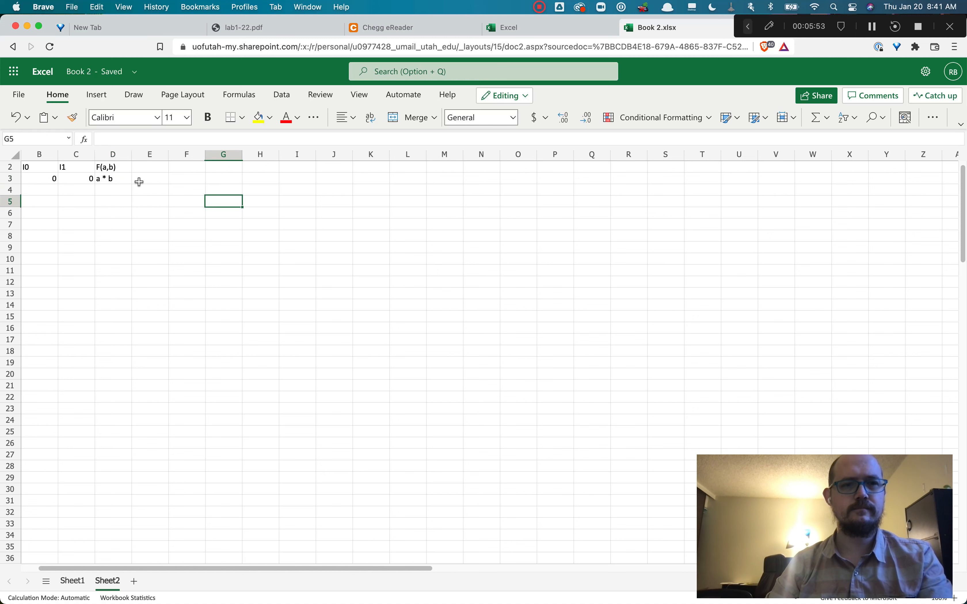
Fill row 4 of the table with 0 for I0, 1 for I1 and a + b for F(a,b)
click(52, 191)
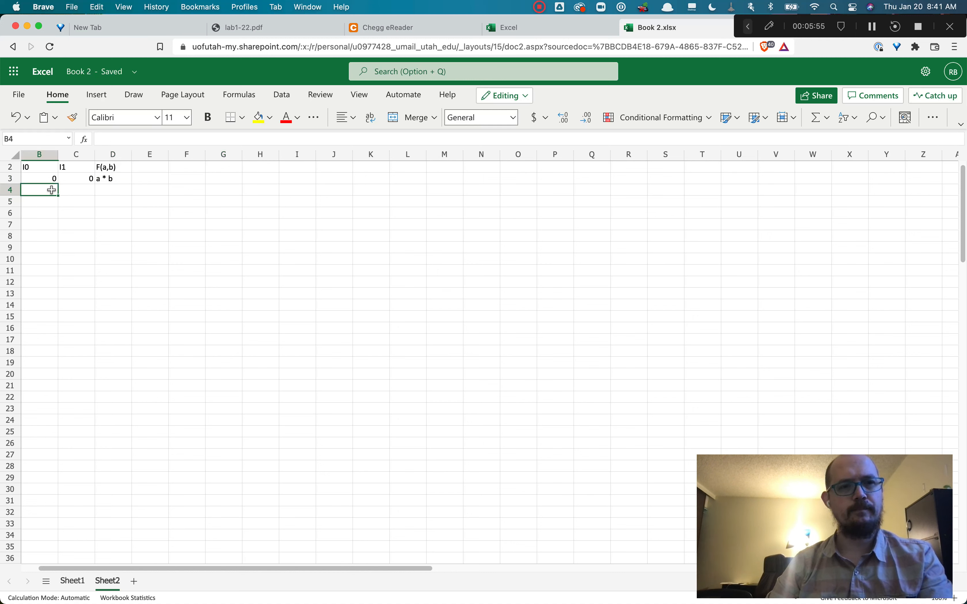
text(0)
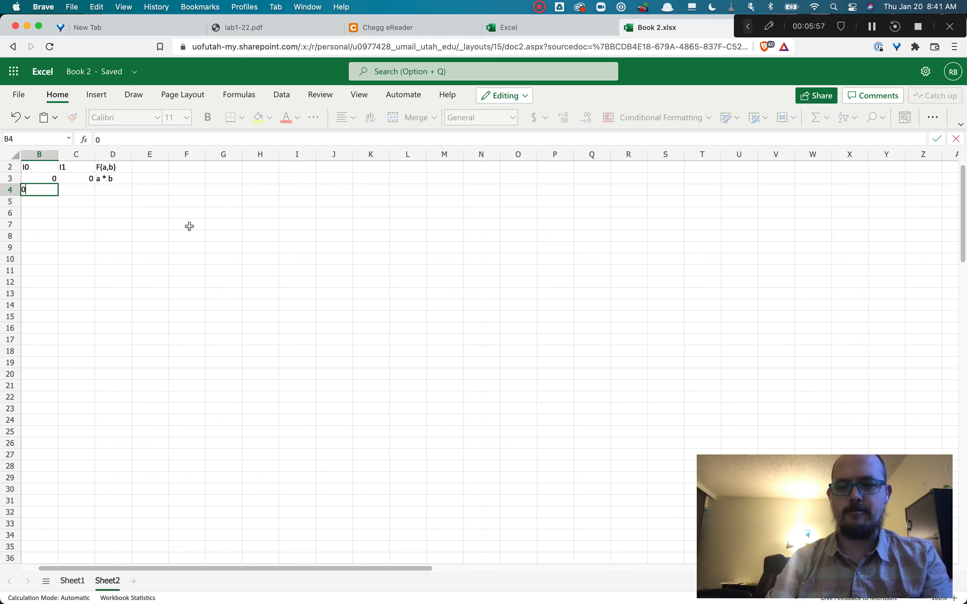
key(Tab)
text(1)
key(Tab)
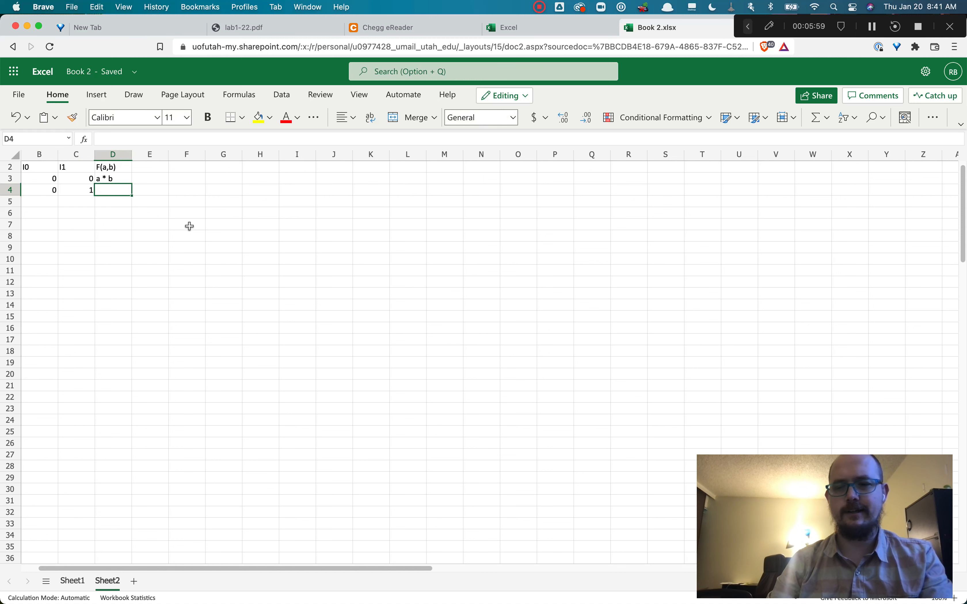
text(a | b)
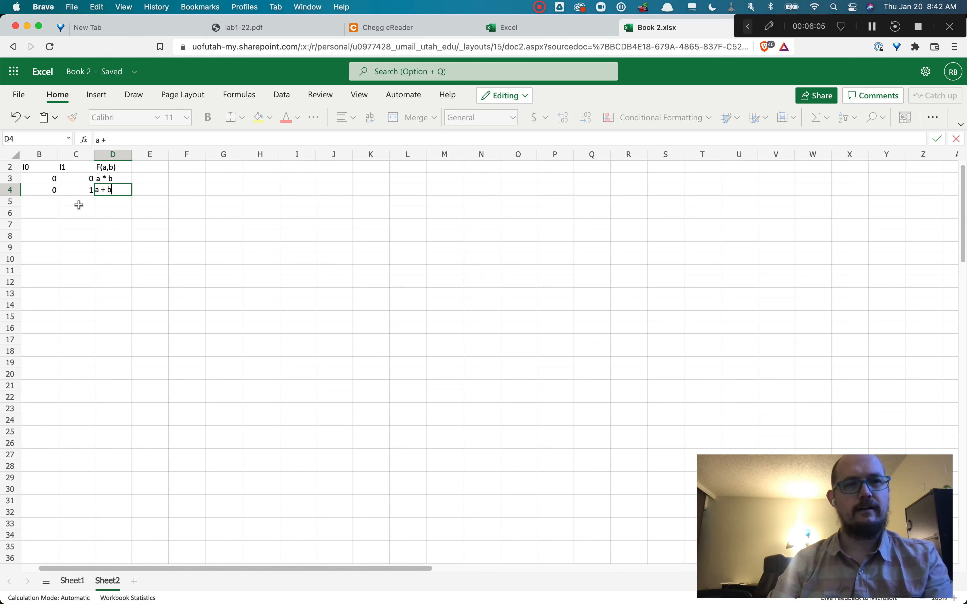
key(Tab)
key(Return)
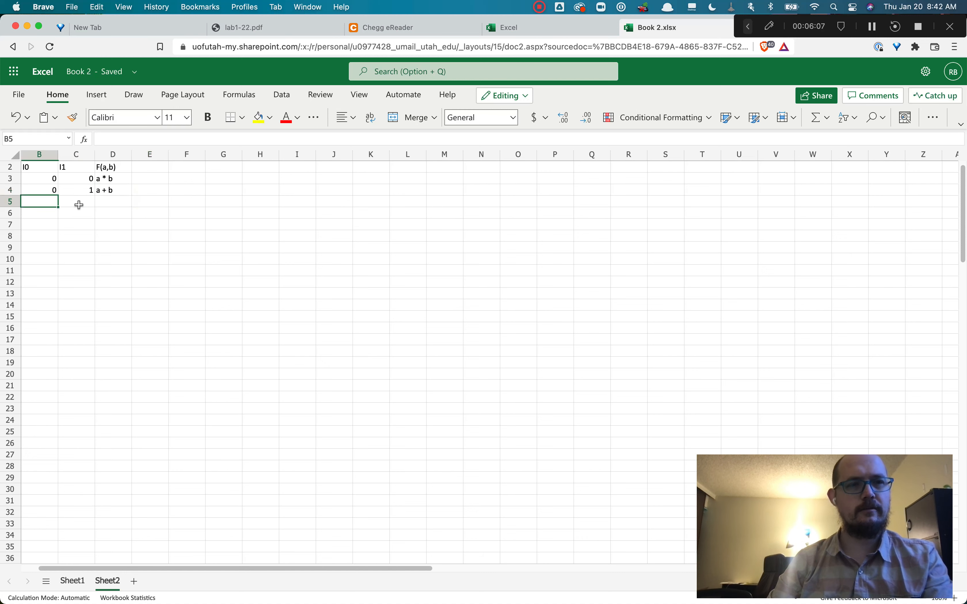
Fill row 5 of the table with 1 for I0, 0 for I1 and a == b for F(a,b)
text(1)
key(Tab)
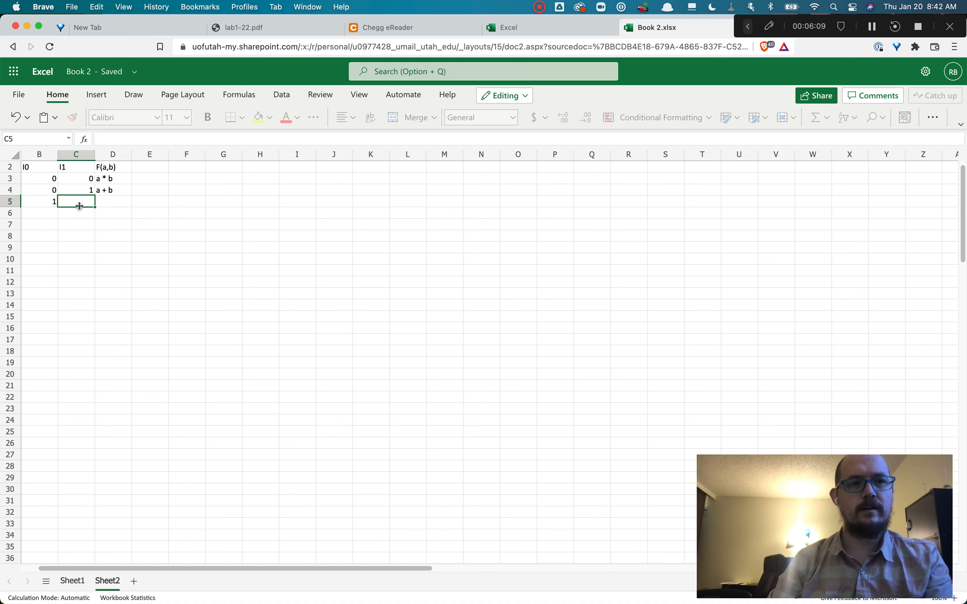
text(0)
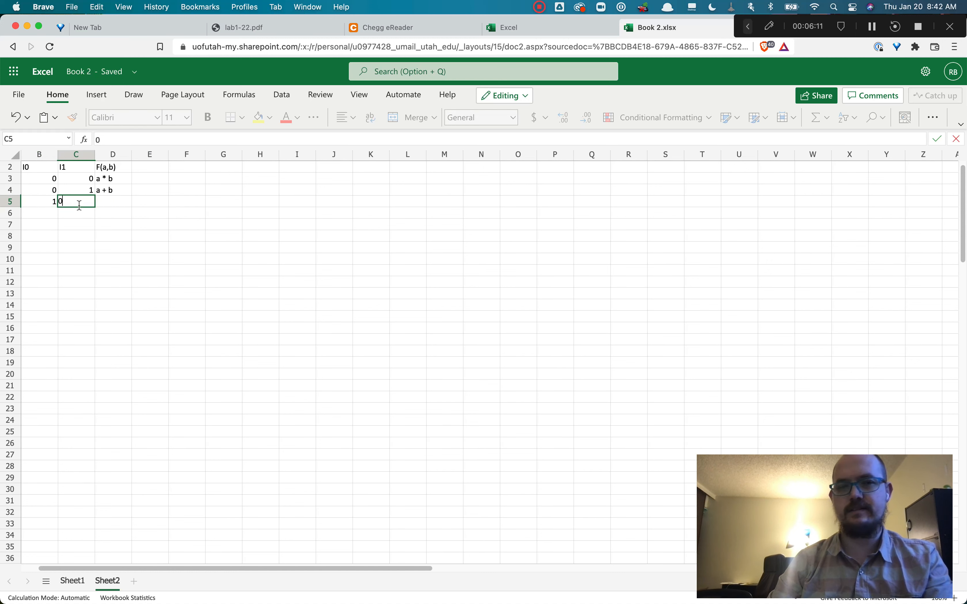
key(Tab)
text(a)
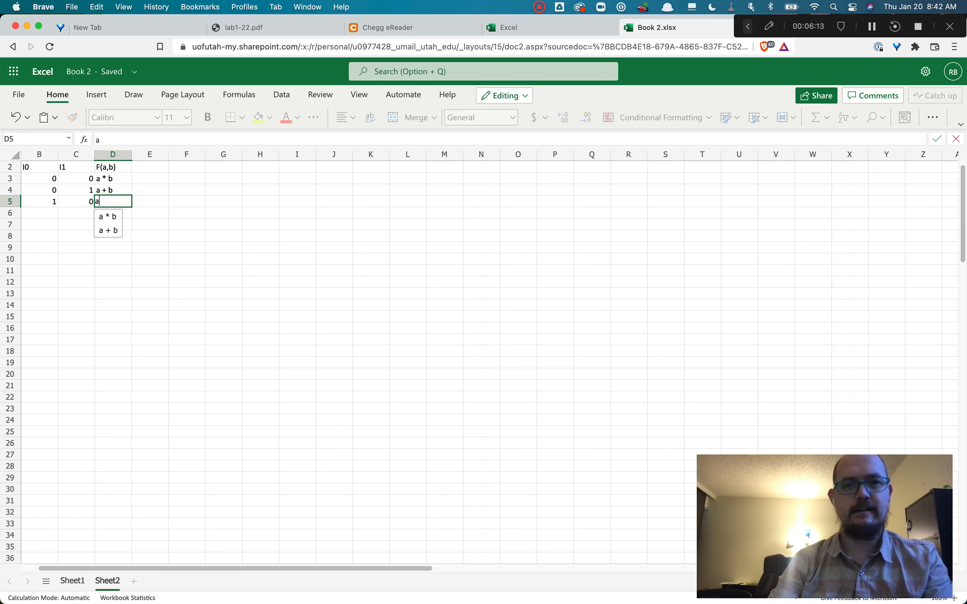
text( == b)
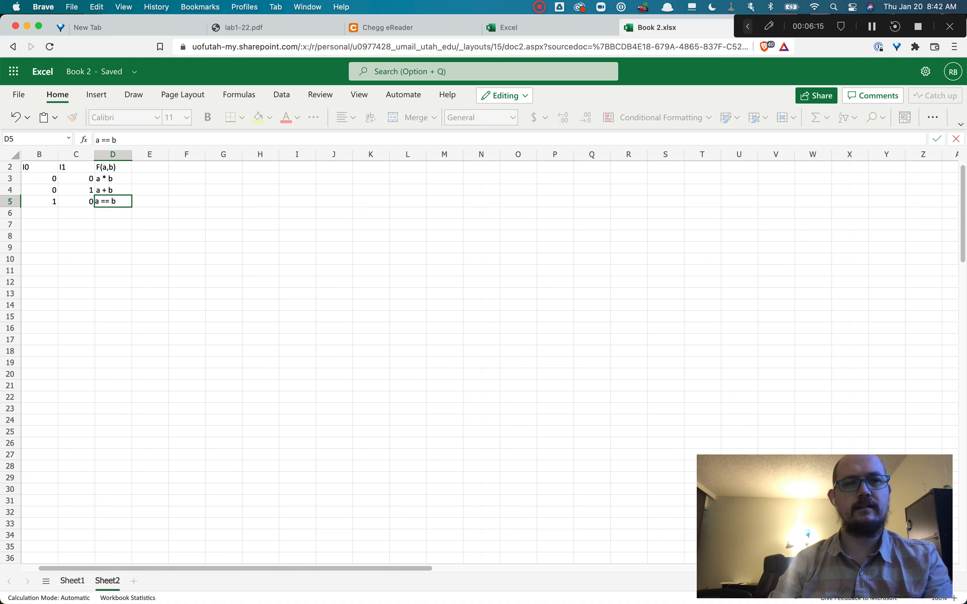
key(Return)
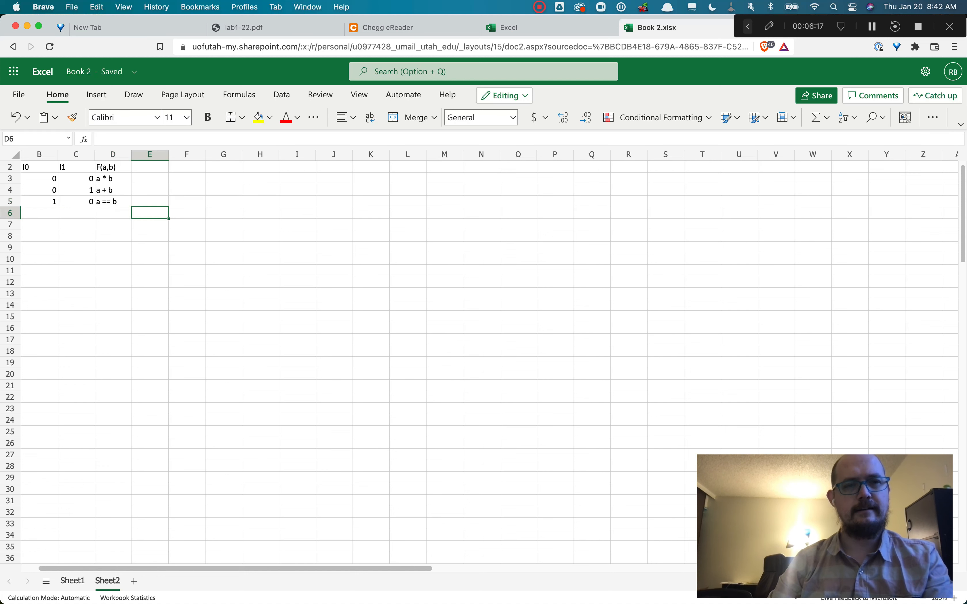
Fill row 6 with 1 for I0 and 1 for I1, check its instruction in lab1-22.pdf, and enter ~a for F(a,b)
text(1)
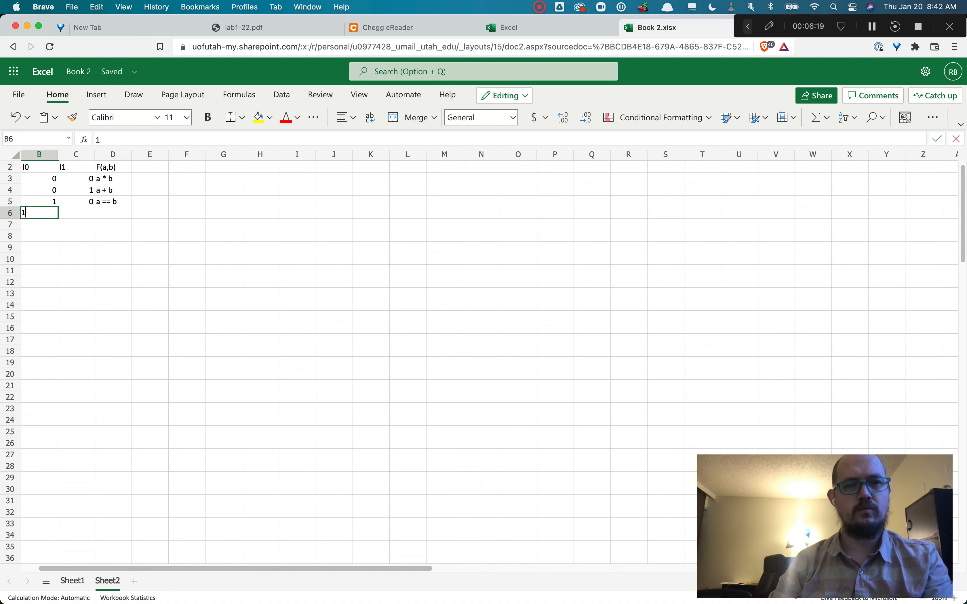
key(Tab)
text(1)
key(Tab)
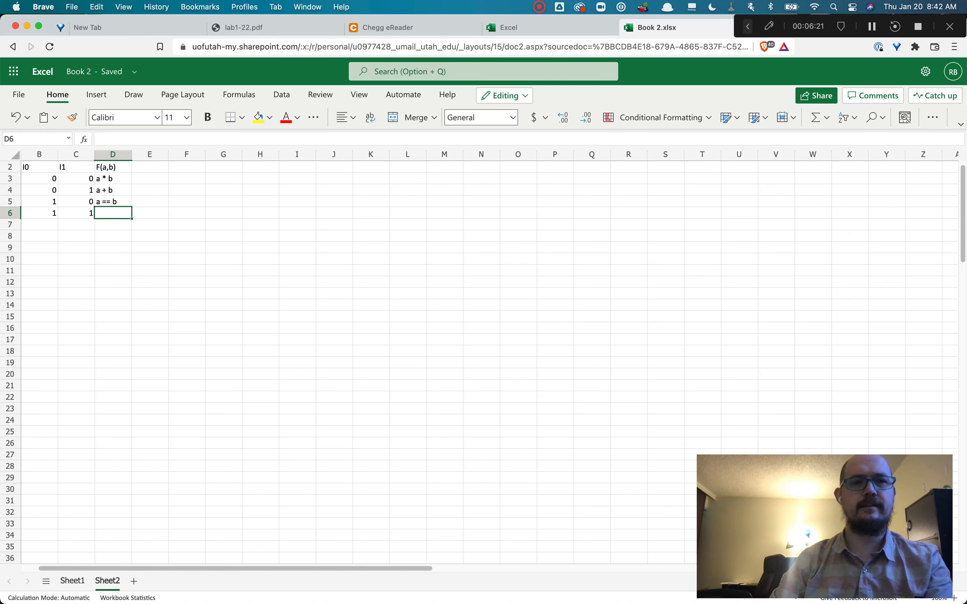
click(218, 28)
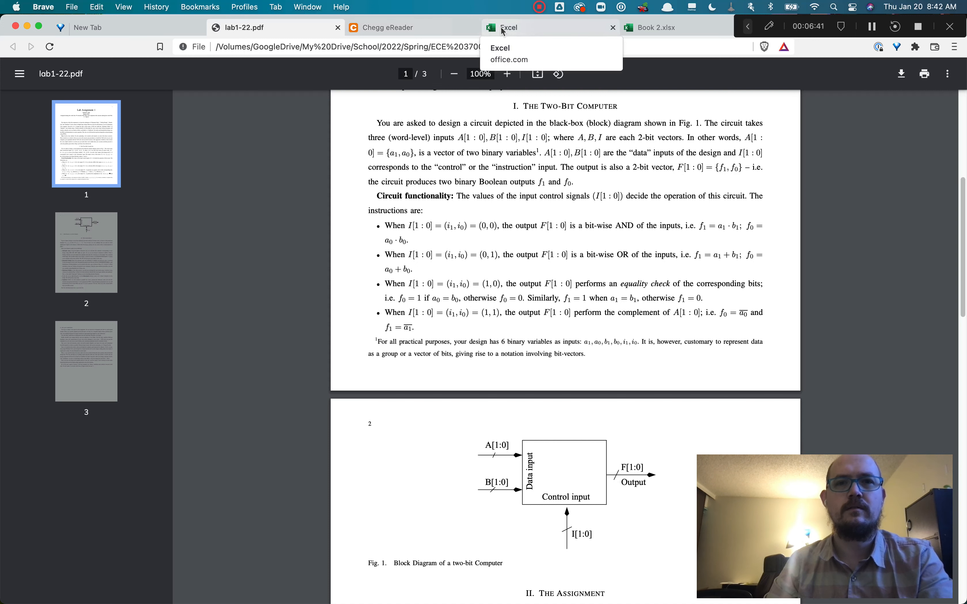
click(639, 28)
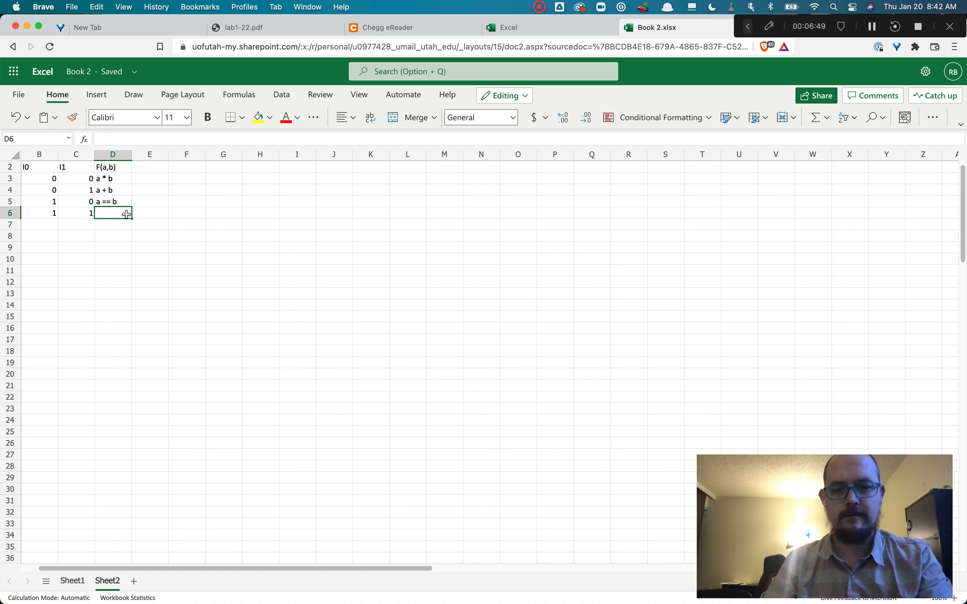
text(!)
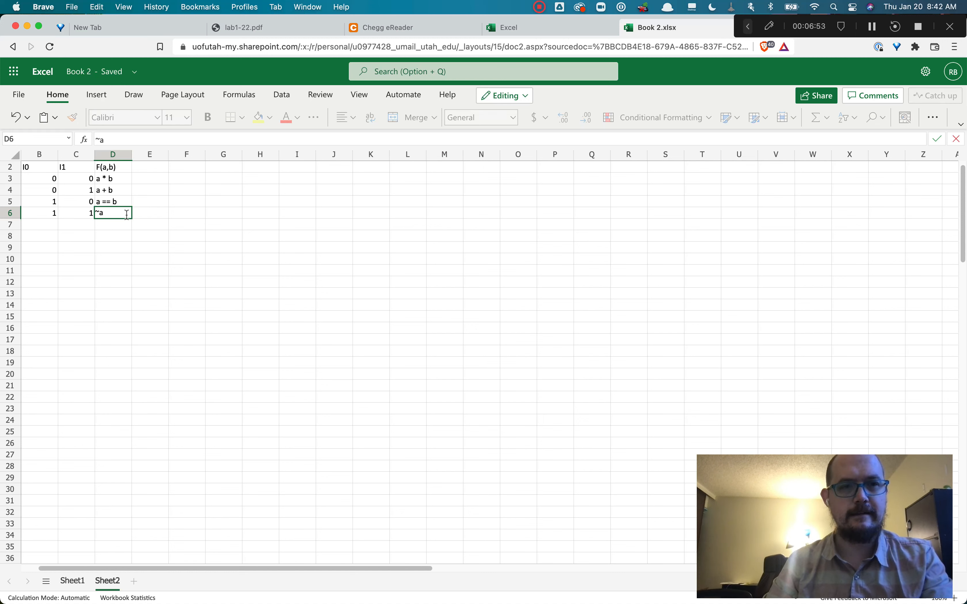
key(Tab)
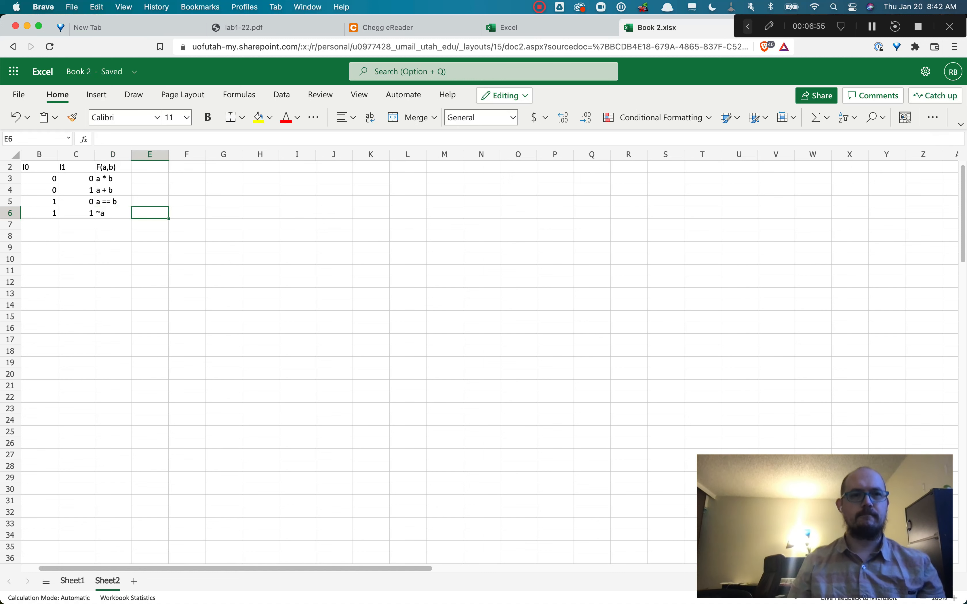
Review the I0 and I1 values in rows 3 to 6 of the table, cell by cell
click(55, 178)
click(68, 178)
click(48, 188)
click(69, 190)
click(54, 202)
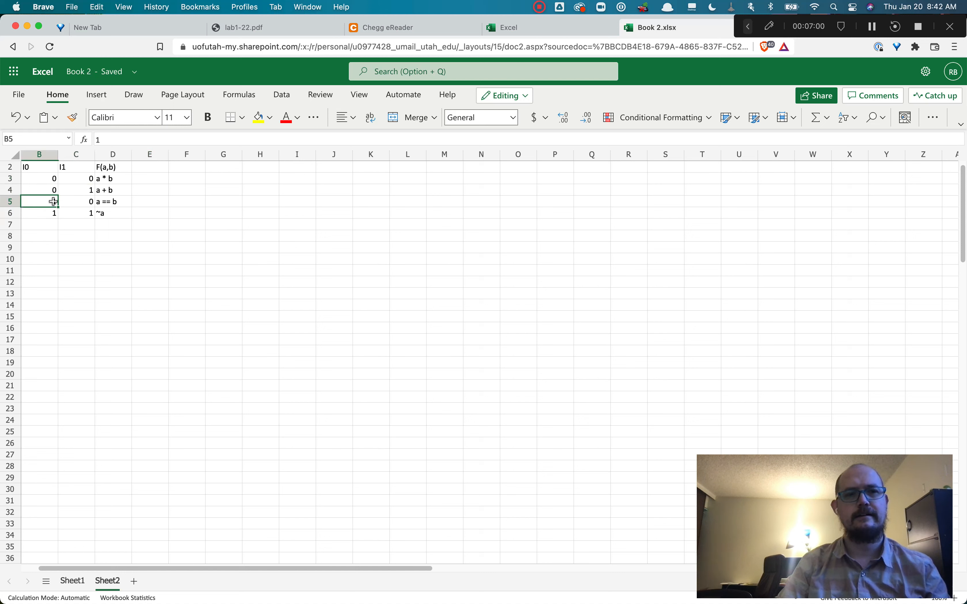
click(69, 202)
click(53, 212)
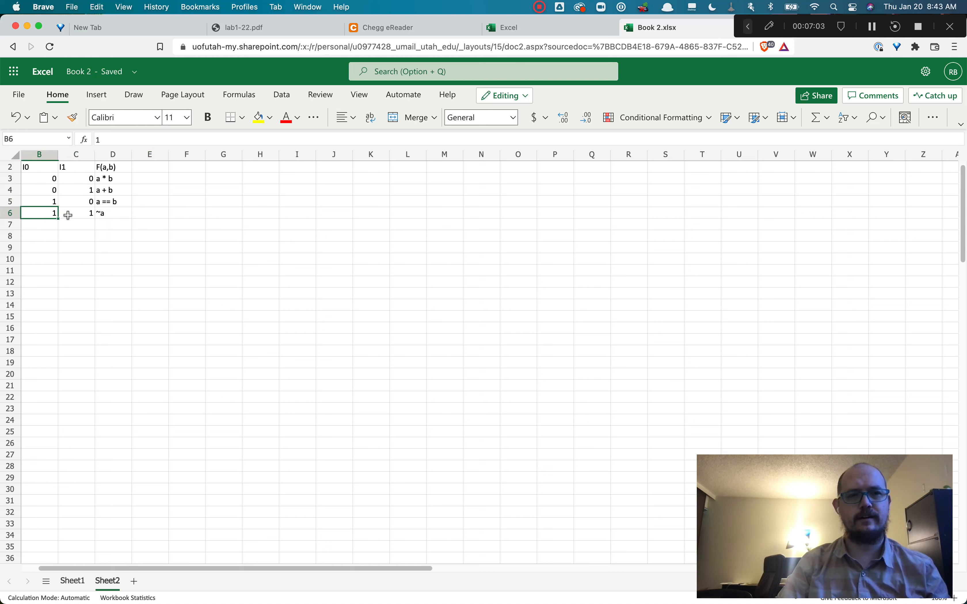
click(67, 214)
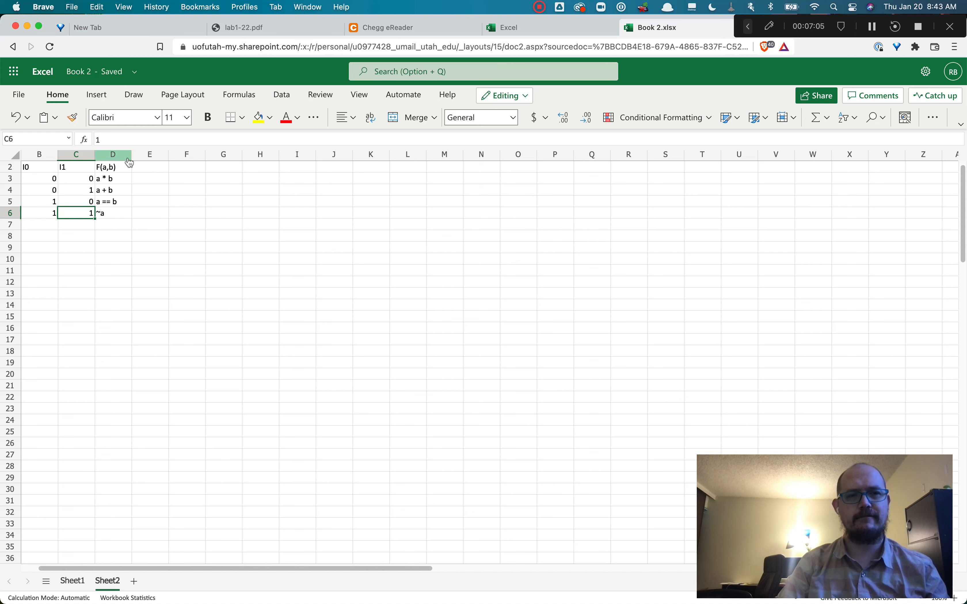
Widen columns C and D of the instruction table
mouse_move(131, 156)
mouse_down()
mouse_move(120, 155)
mouse_move(149, 155)
mouse_move(102, 156)
mouse_move(116, 155)
mouse_up()
click(160, 215)
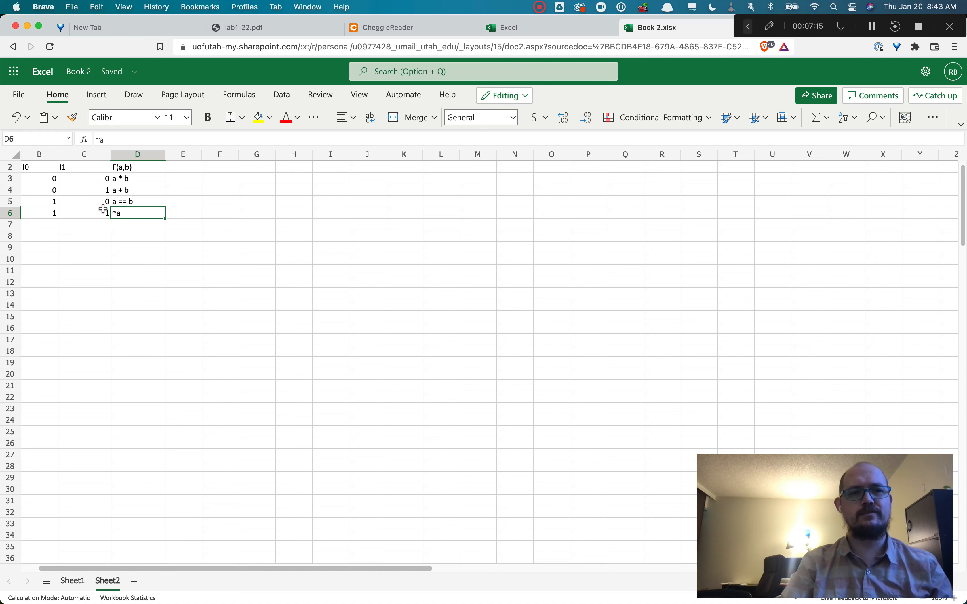
click(118, 181)
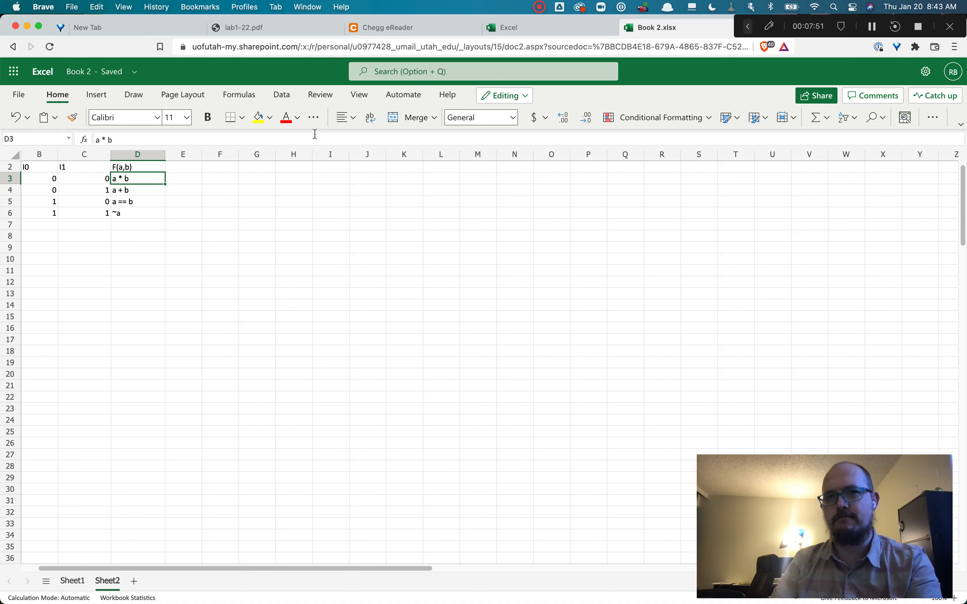
Examine the multiplexer truth table and circuit on page 62 in the Chegg eReader and compare them with the F(a,b) table in Book 2.xlsx
click(417, 30)
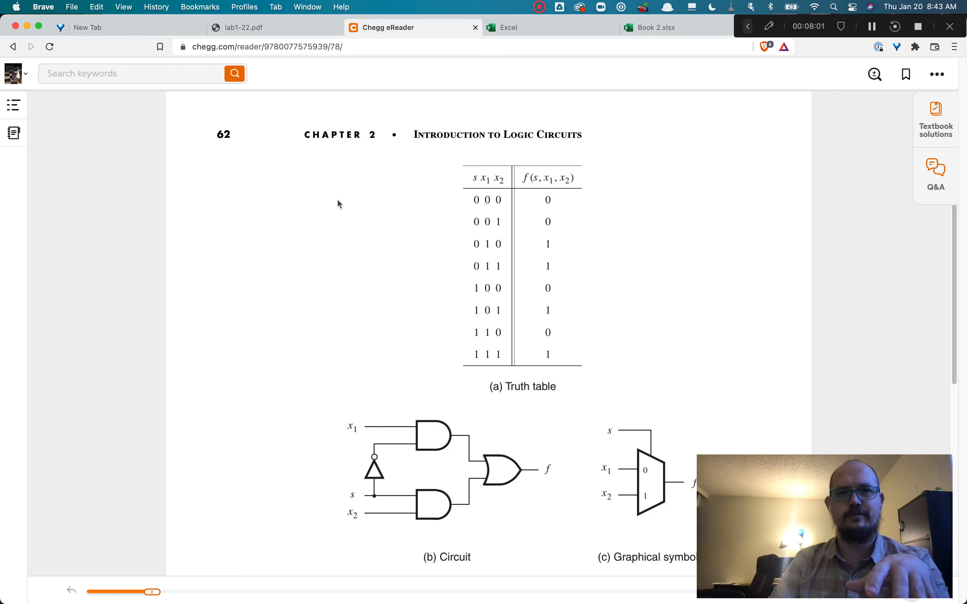
scroll(421, 270, down, 5)
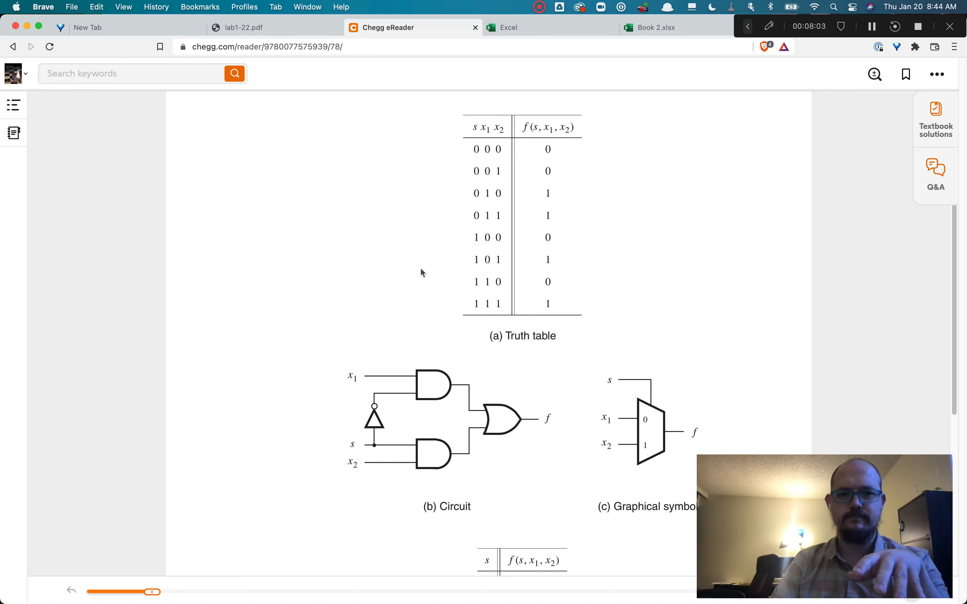
scroll(422, 271, up, 5)
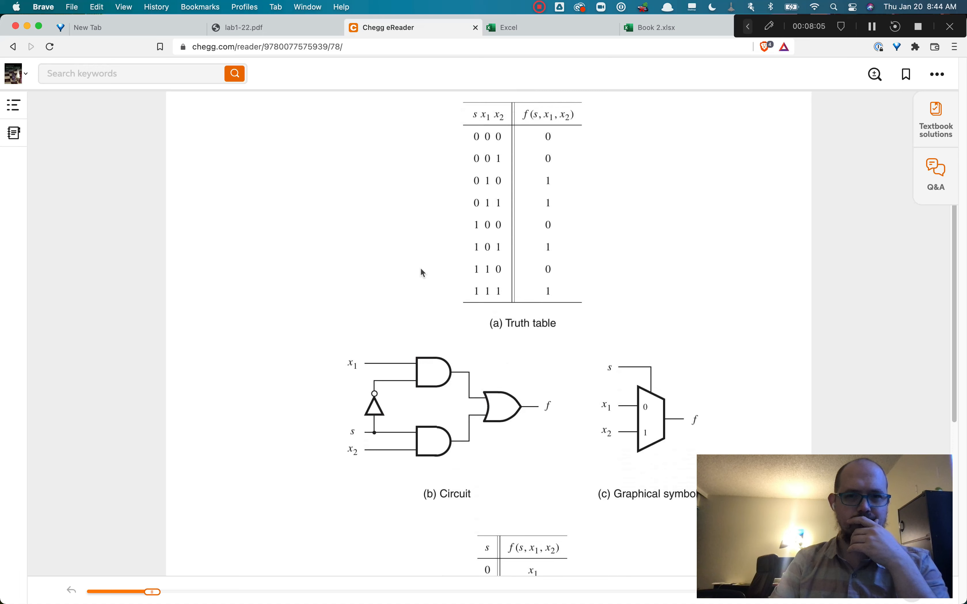
scroll(421, 270, down, 3)
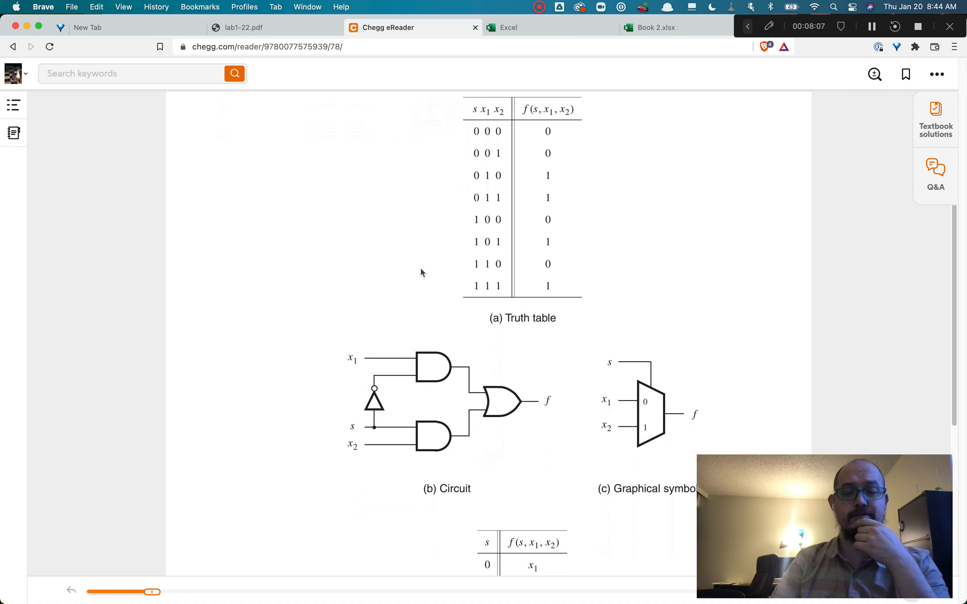
scroll(422, 270, down, 1)
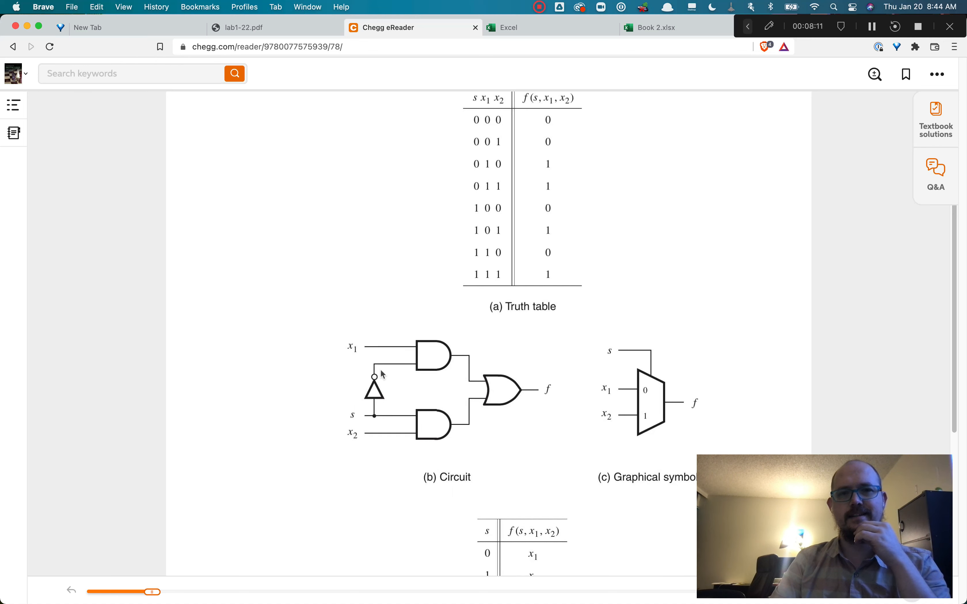
scroll(401, 376, up, 2)
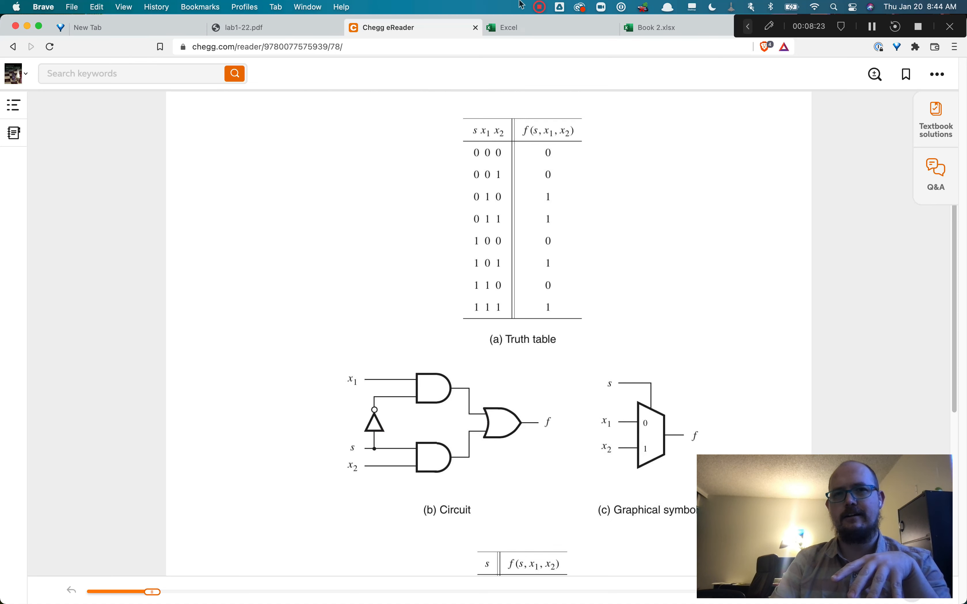
click(648, 28)
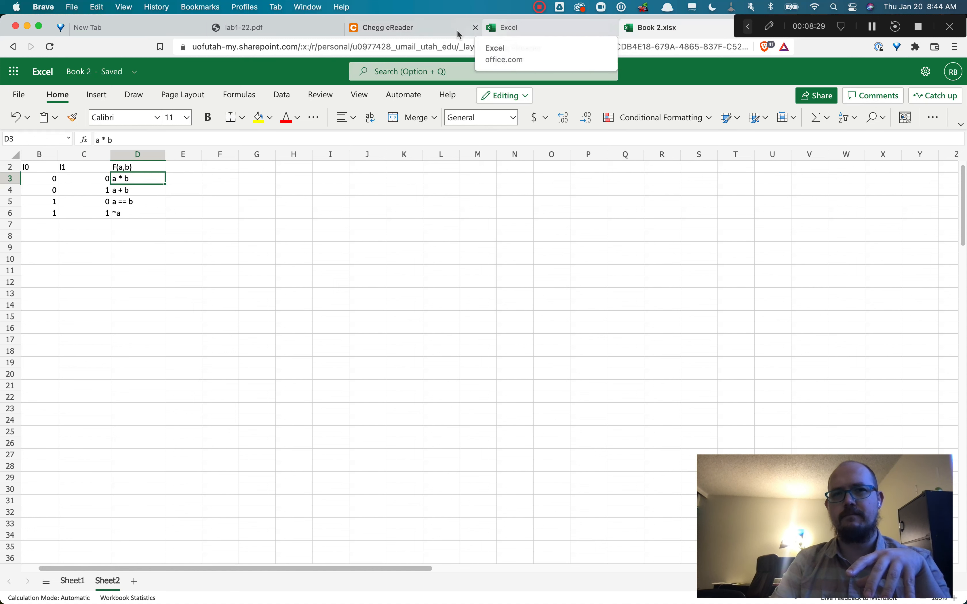
click(430, 25)
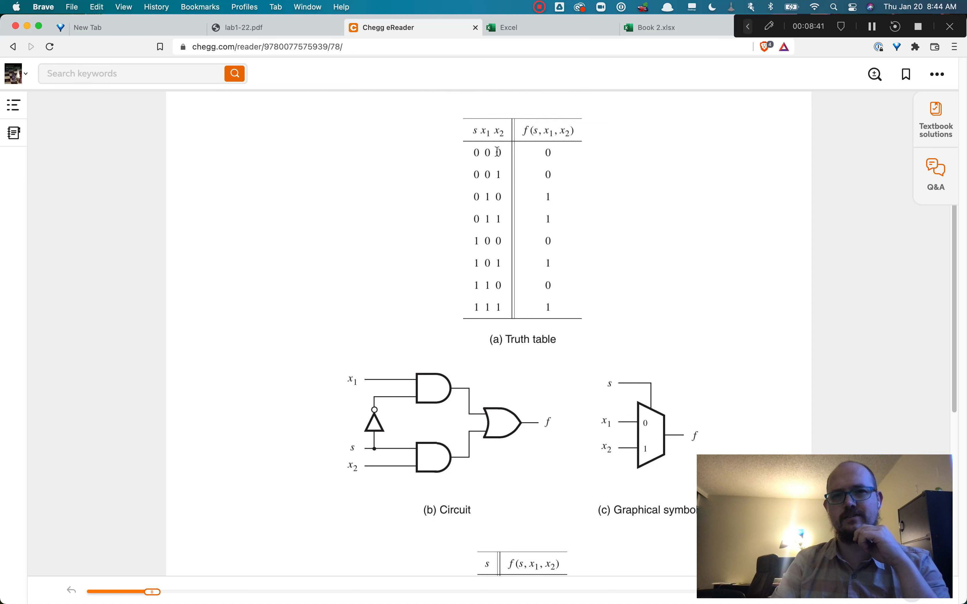
drag(533, 151, 550, 151)
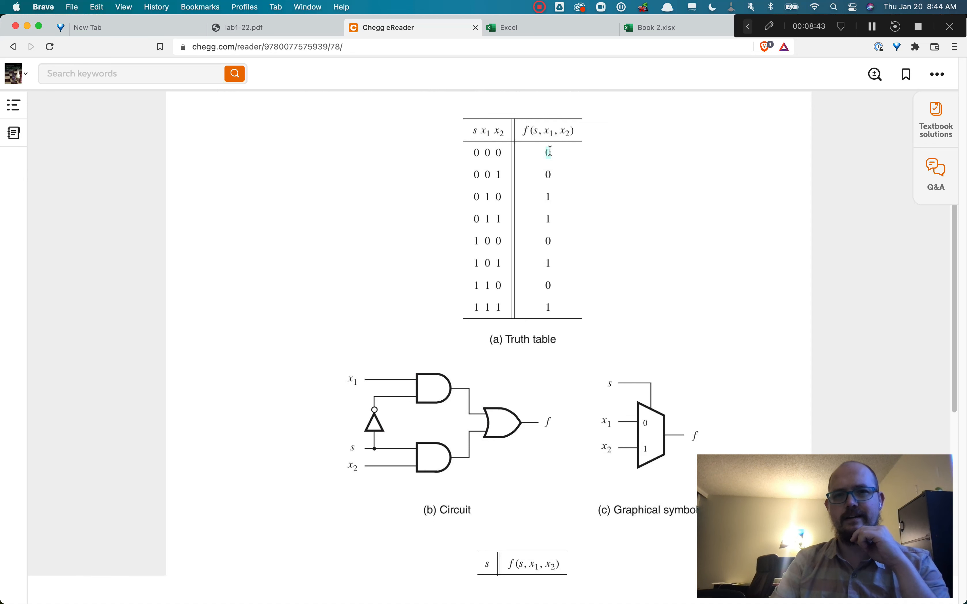
scroll(550, 151, up, 2)
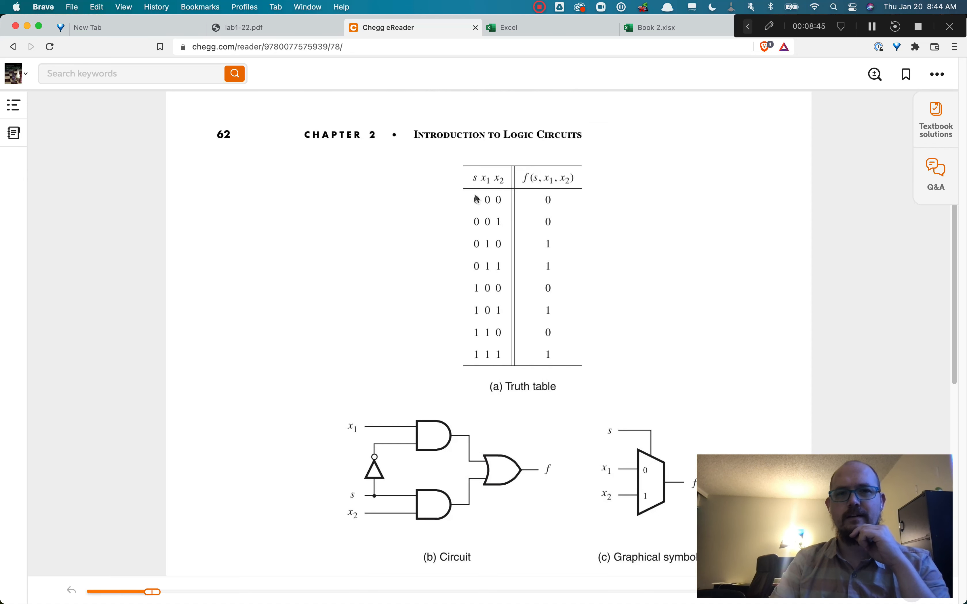